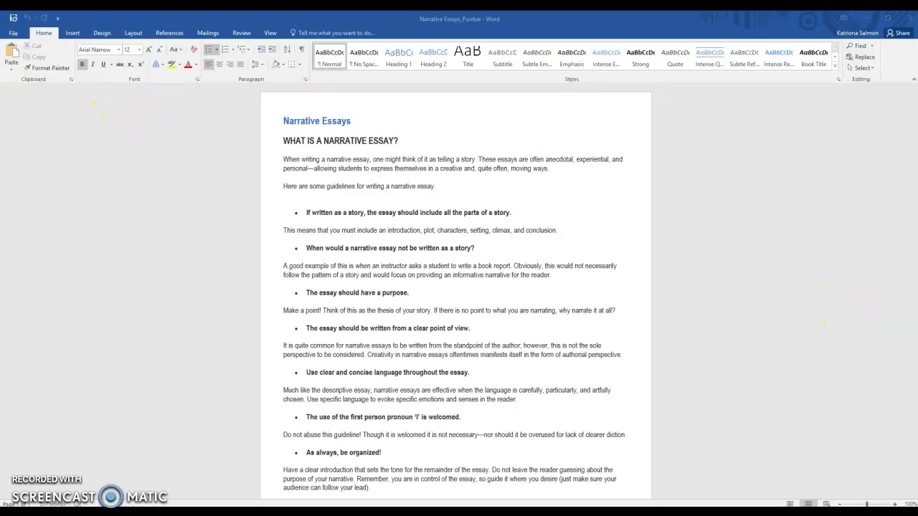
Step: Open the File > New template gallery and put the caret in the online template search
left_click(12, 35)
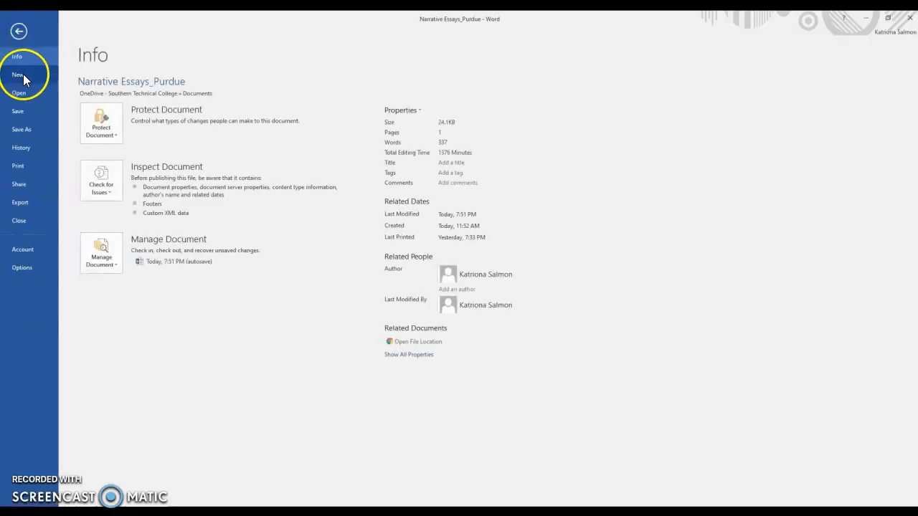
left_click(23, 75)
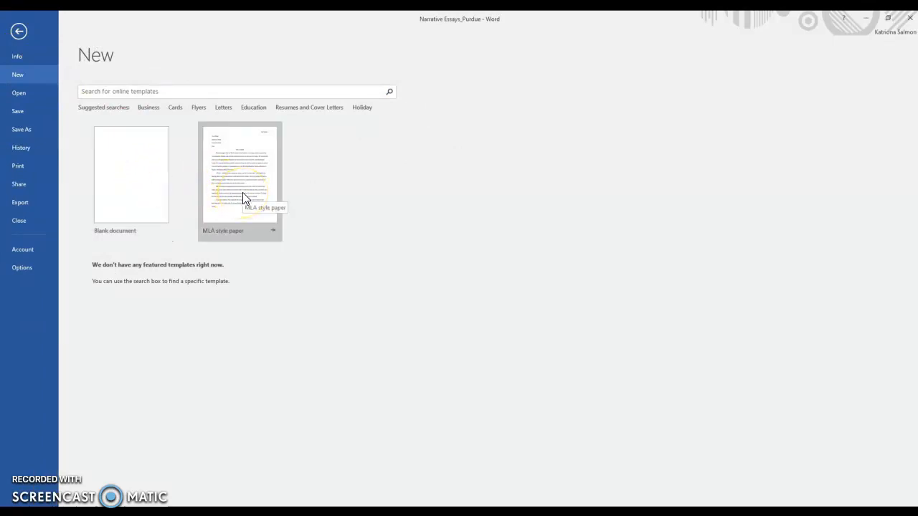
left_click(224, 188)
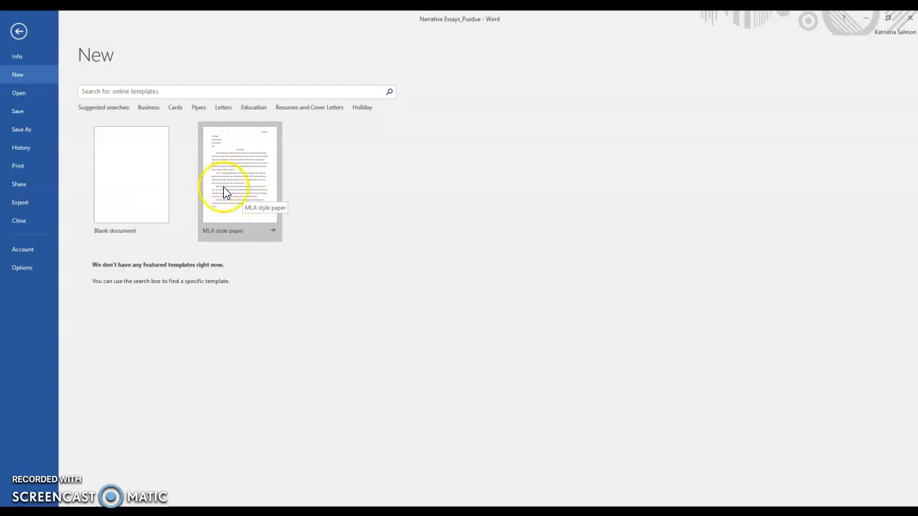
left_click(120, 91)
Step: Search the online templates for 'mla', then replace the query and search for 'apa'
left_click(122, 91)
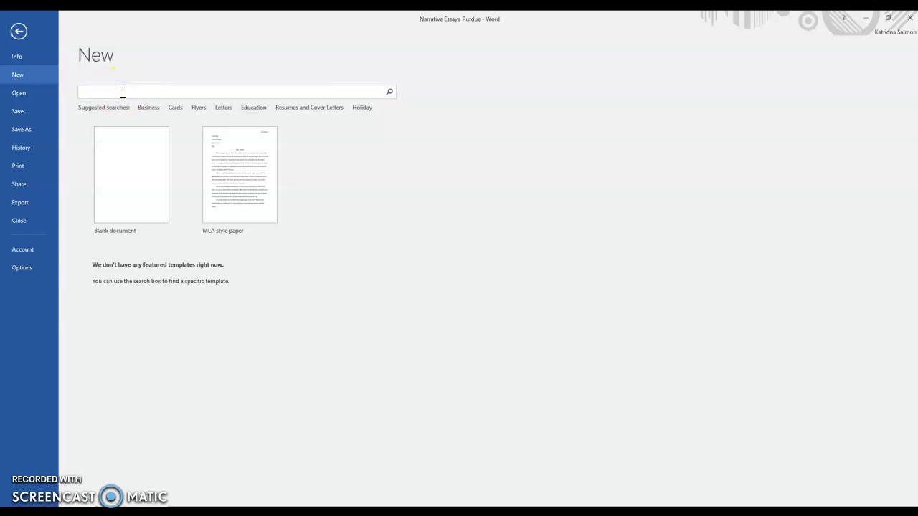
key("Return")
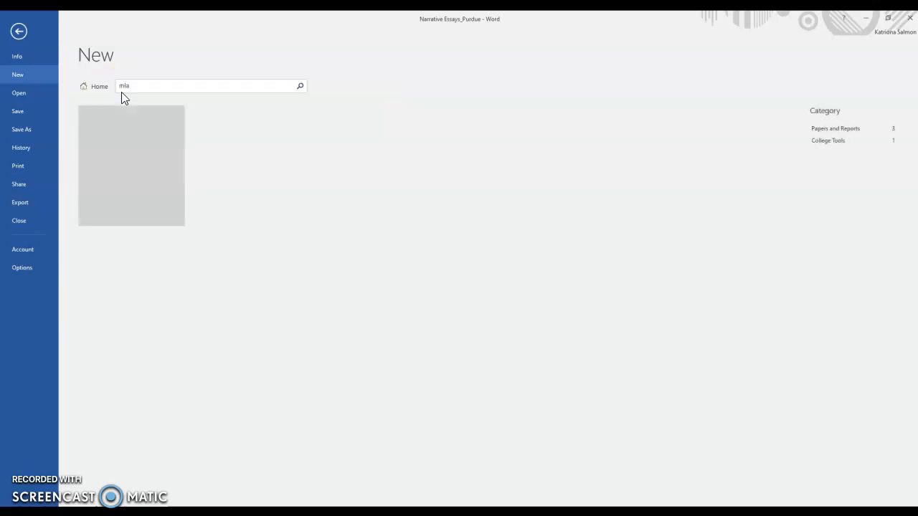
left_click(104, 227)
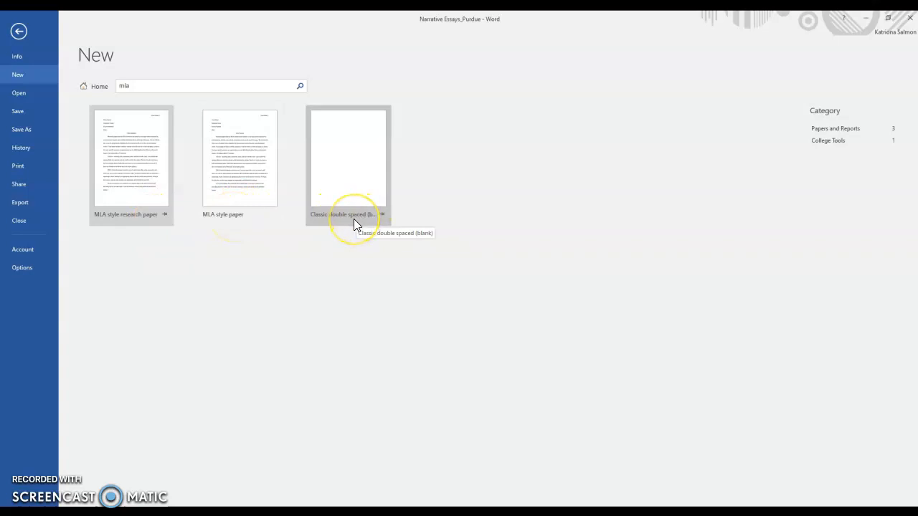
double_click(137, 85)
key("BackSpace")
type("apa")
key("Return")
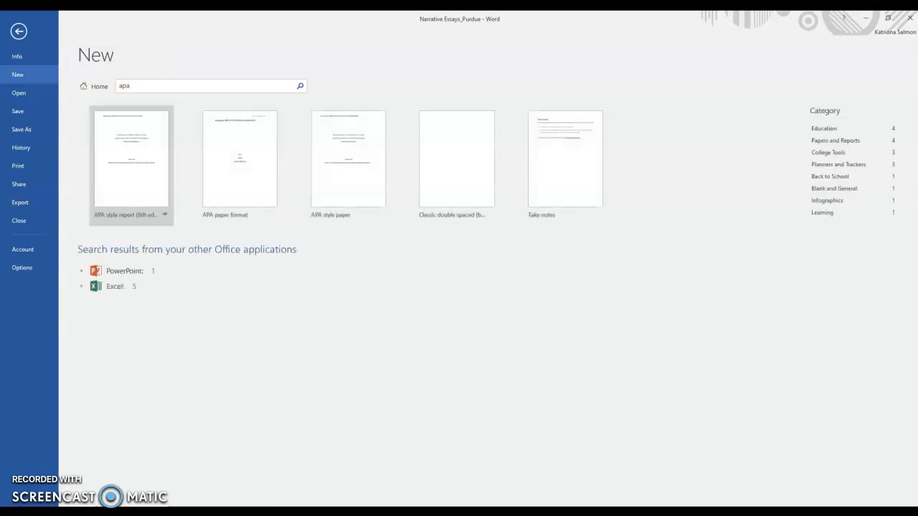
Step: Search for 'mla' again and create a document from the MLA style paper template
double_click(151, 85)
type("mla")
key("Return")
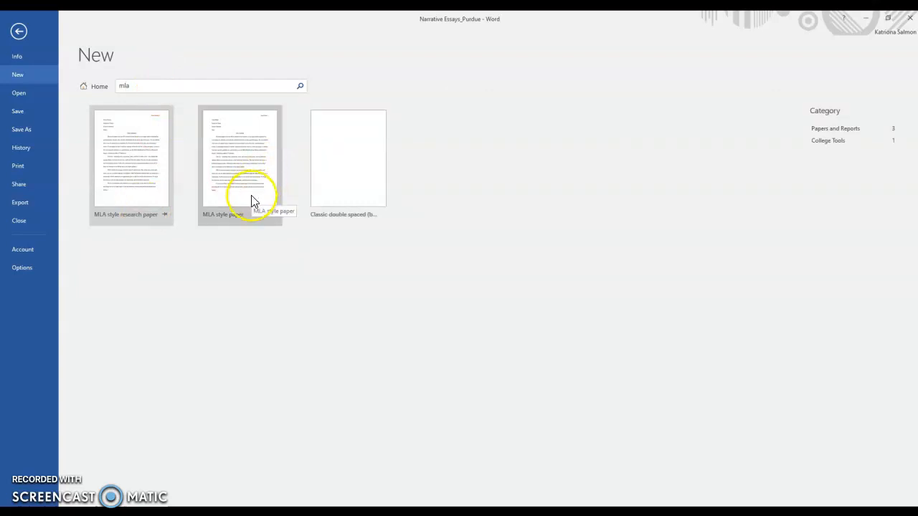
double_click(250, 202)
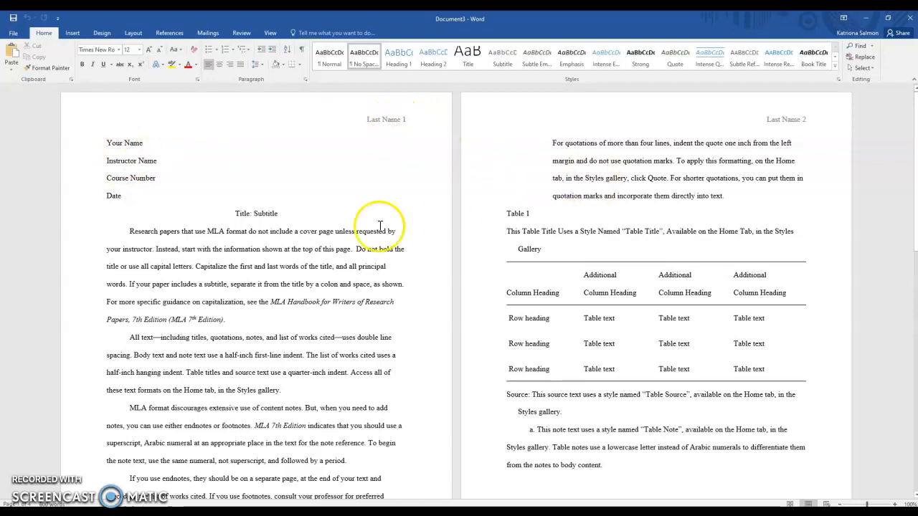
Step: Replace the header's 'Last Name 1' with the author's surname and page number 1
double_click(378, 121)
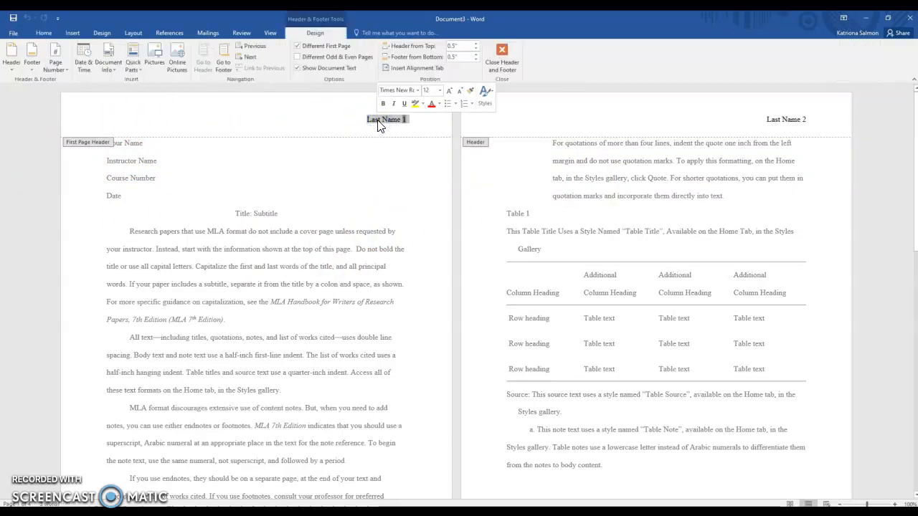
type("Salmon 1")
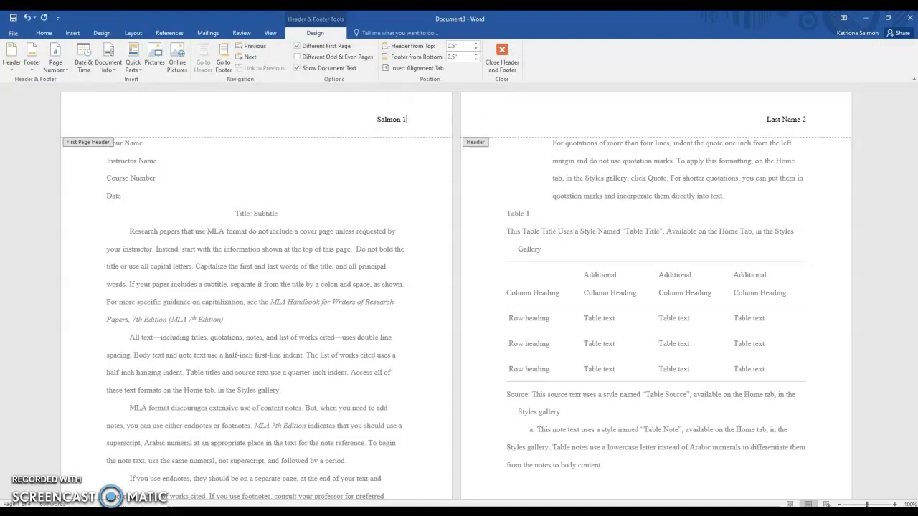
left_click(401, 177)
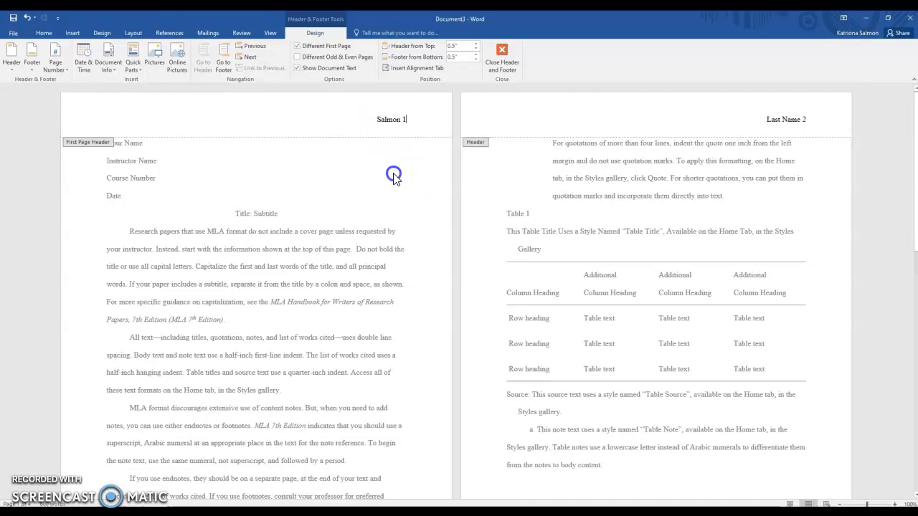
double_click(394, 174)
Step: Type the student's name and the instructor's name over the first two heading placeholders
left_click(206, 149)
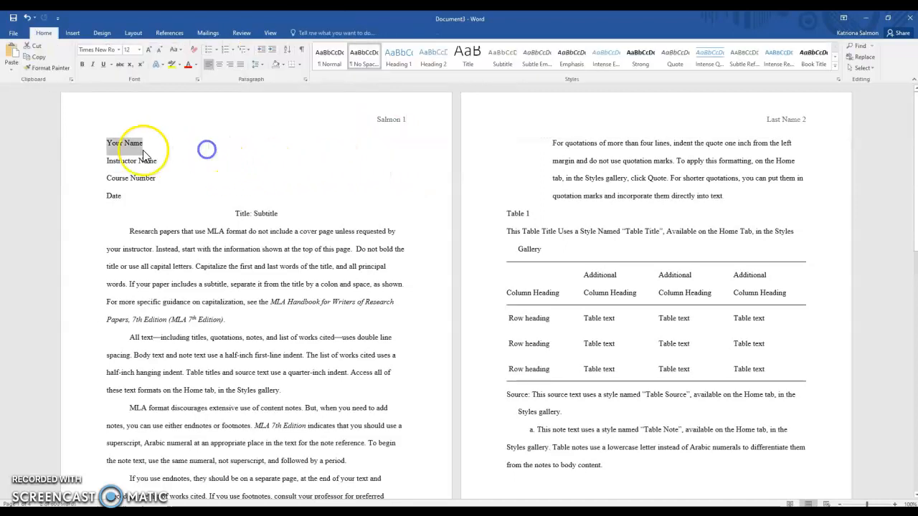
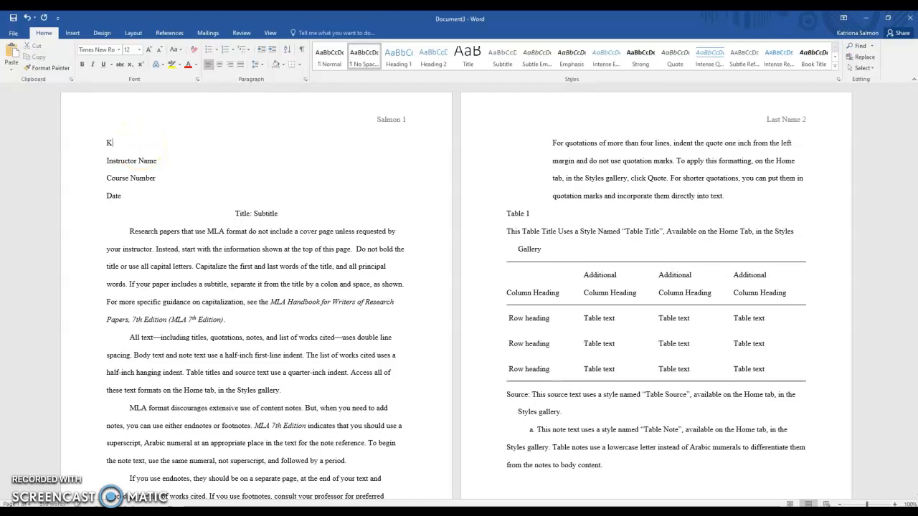
left_click_drag(178, 153, 103, 152)
left_click(104, 161)
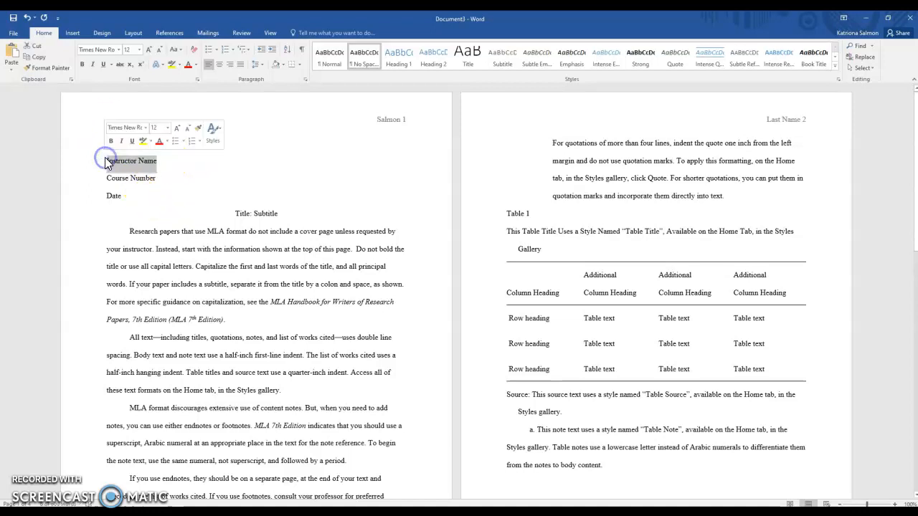
type("Professor Salmon")
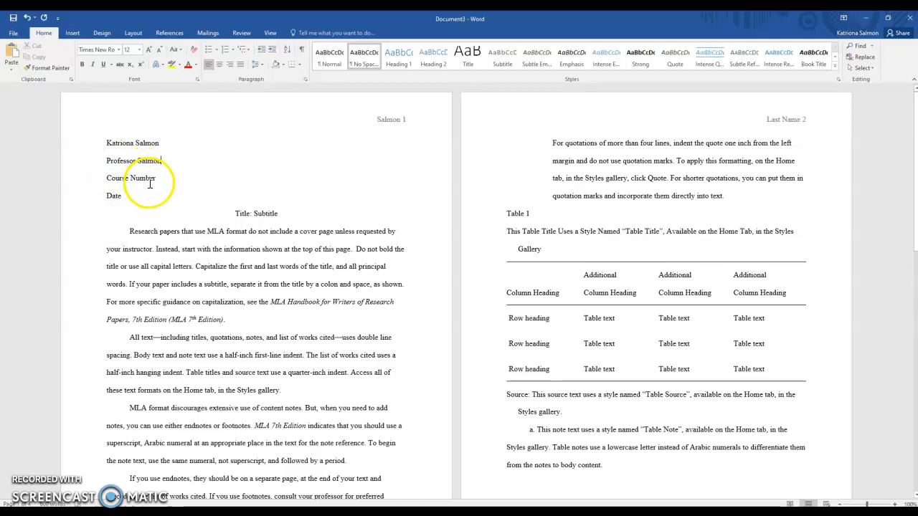
Step: Replace the Title: Subtitle placeholder with 'A Rainy Day'
double_click(257, 214)
left_click_drag(257, 213, 237, 215)
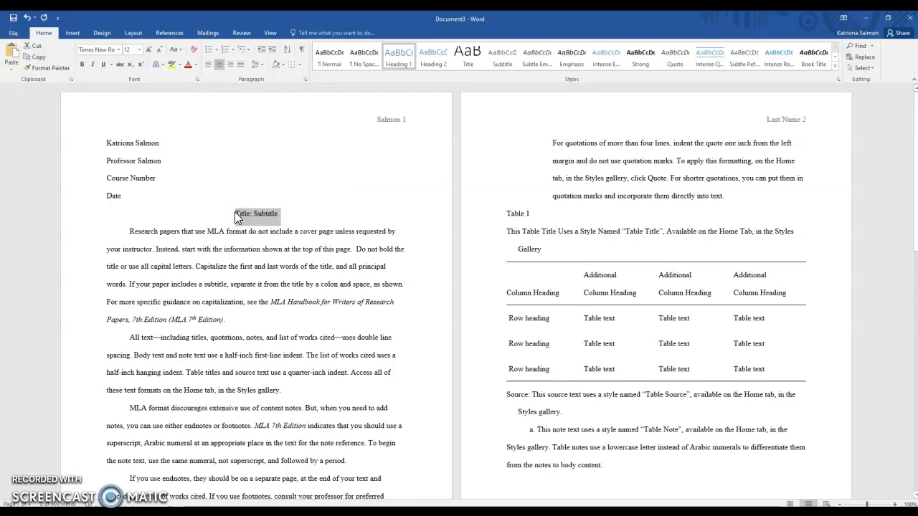
type("A Rainy Day")
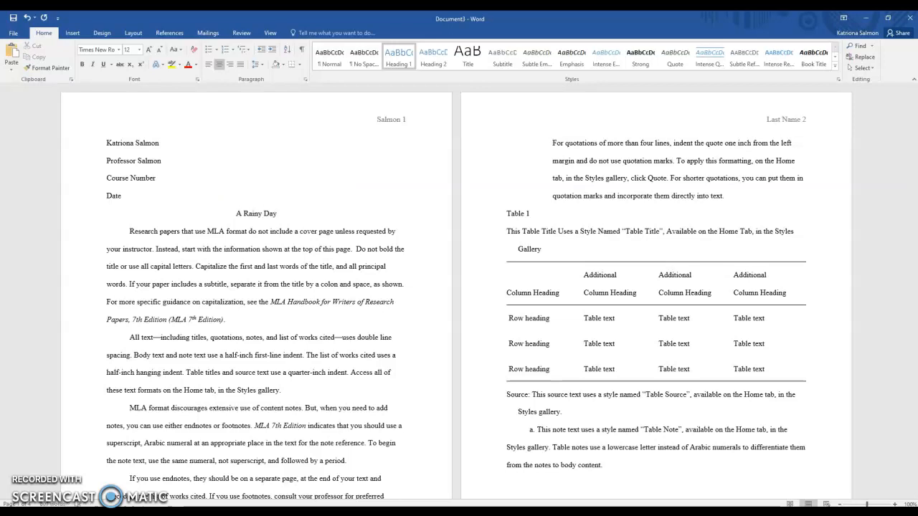
Step: Delete the sample Works Cited page and the paragraphs below the figure caption
scroll(358, 184, "down", 8)
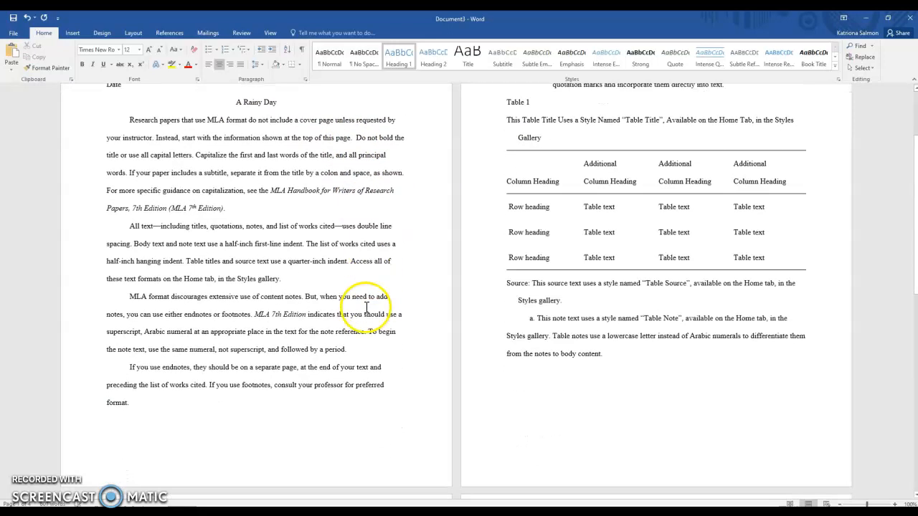
scroll(469, 413, "down", 6)
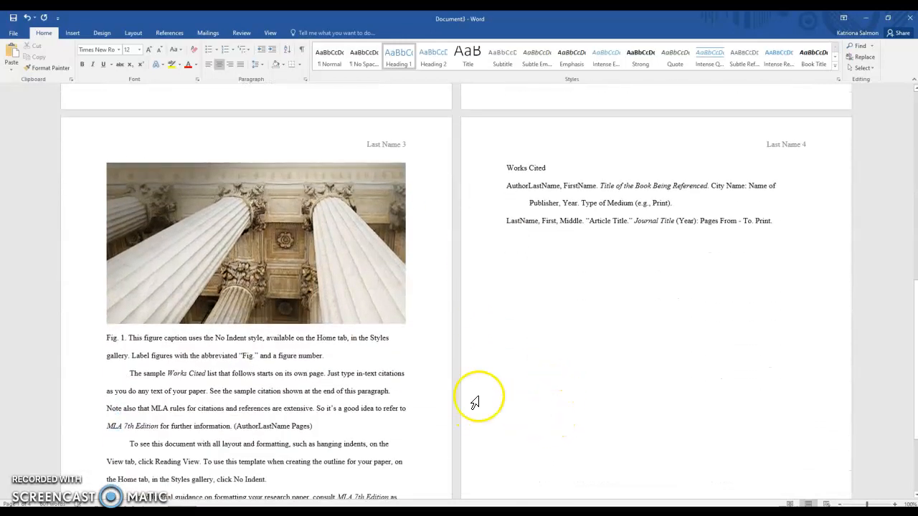
left_click_drag(780, 203, 518, 148)
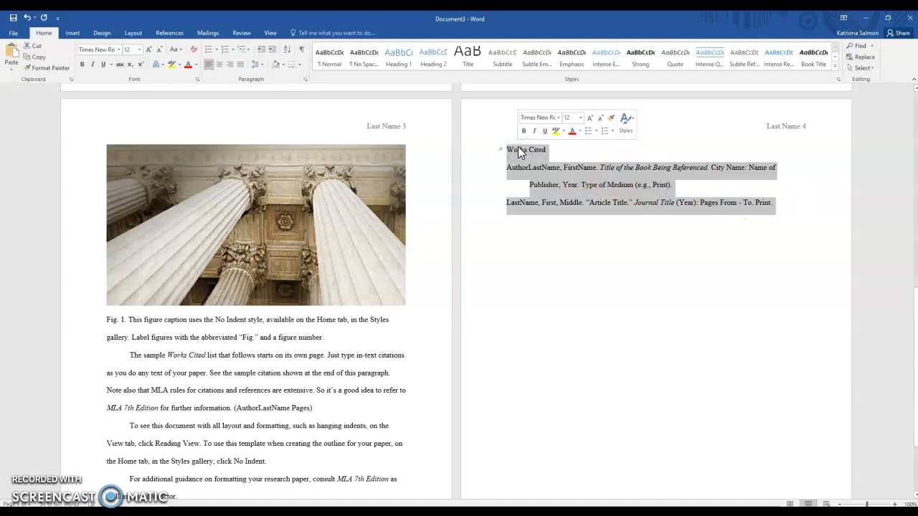
key("Delete")
left_click_drag(393, 473, 289, 363)
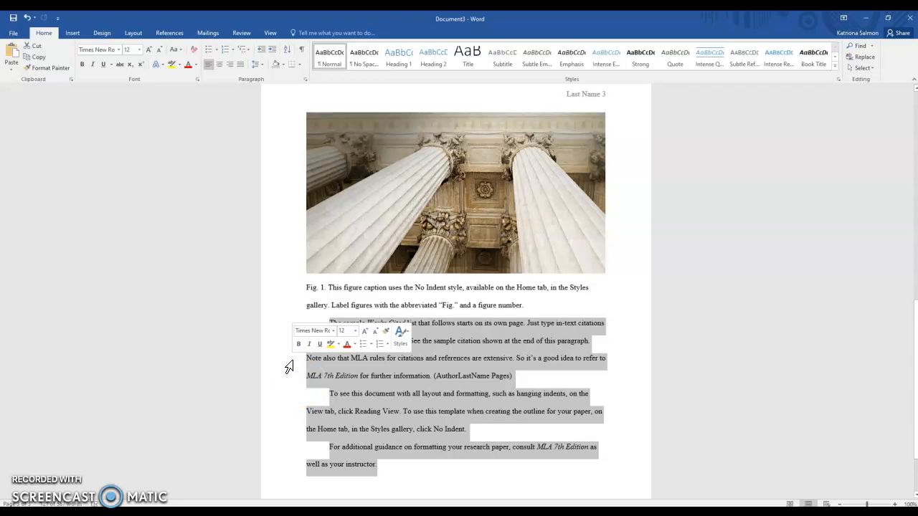
key("Delete")
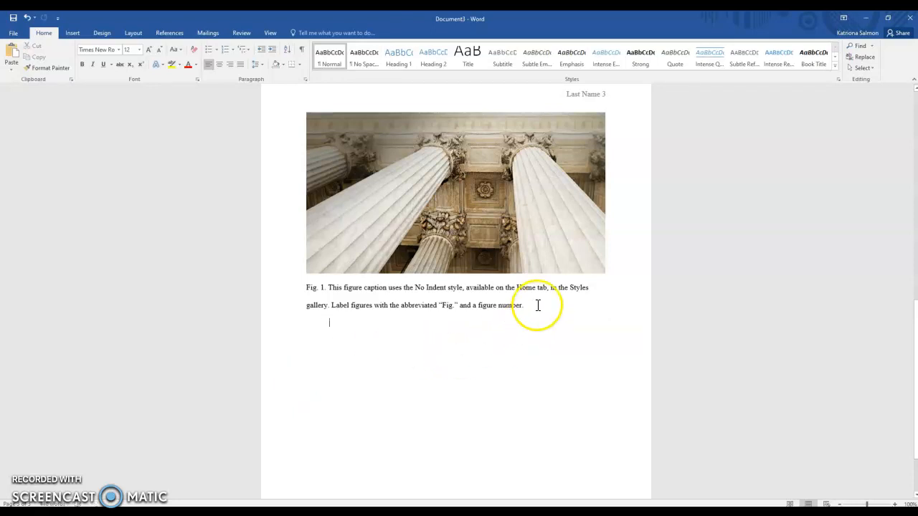
Step: Cut the sample figure caption and the columns picture out of the paper
triple_click(537, 306)
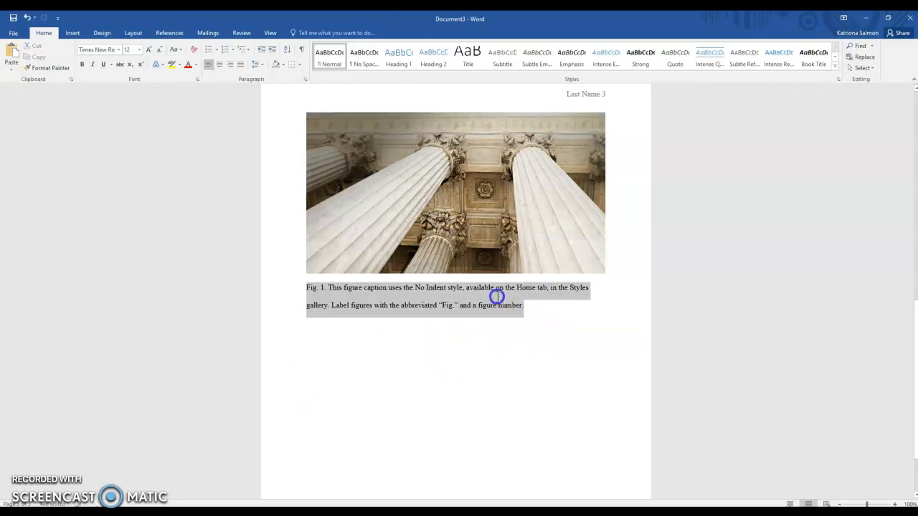
right_click(428, 304)
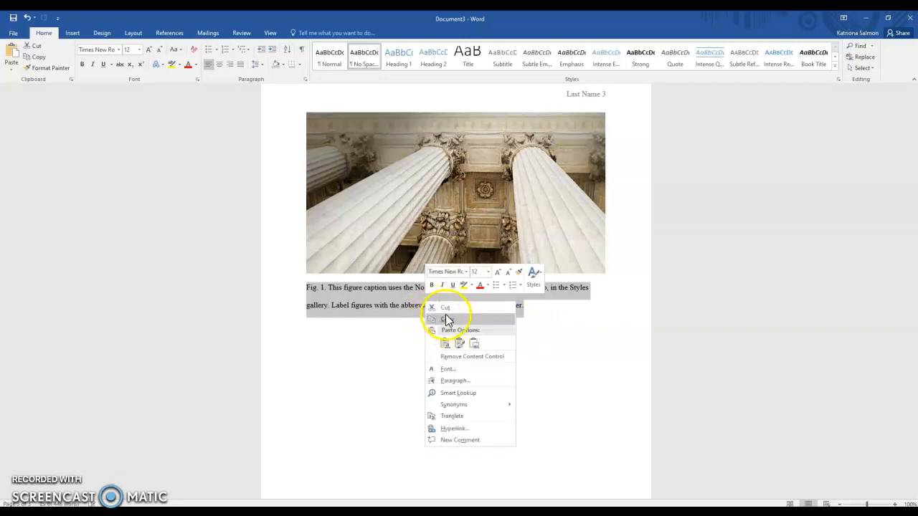
left_click(445, 308)
left_click(432, 200)
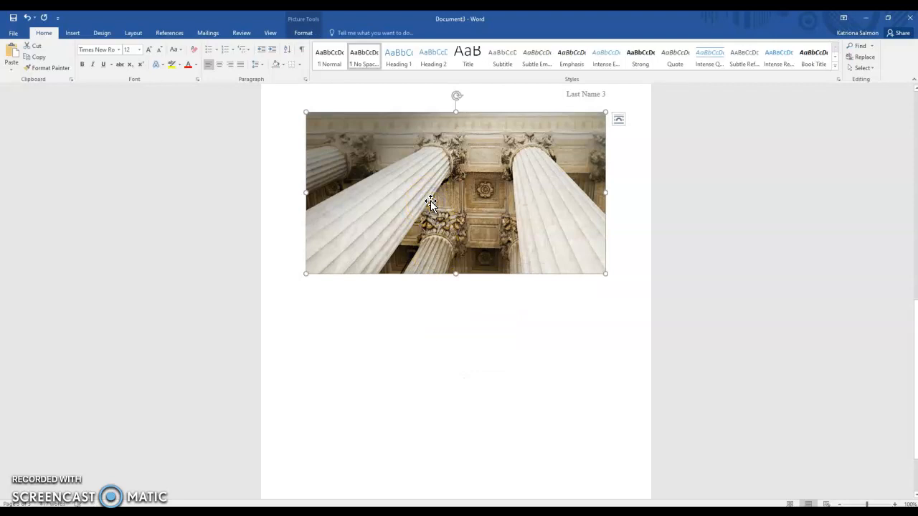
right_click(432, 200)
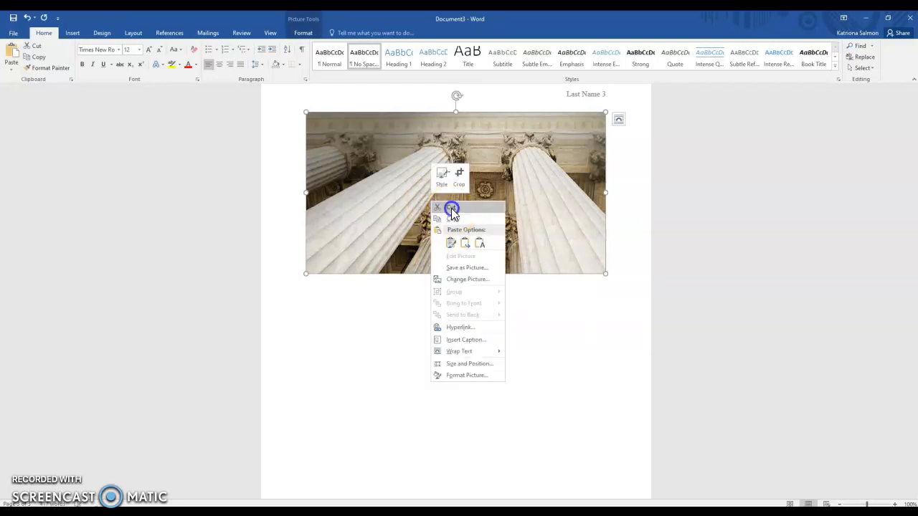
left_click(451, 210)
Step: Delete the table's note and source paragraphs, the quote, the table title and the table
scroll(635, 289, "up", 3)
left_click_drag(604, 435, 502, 370)
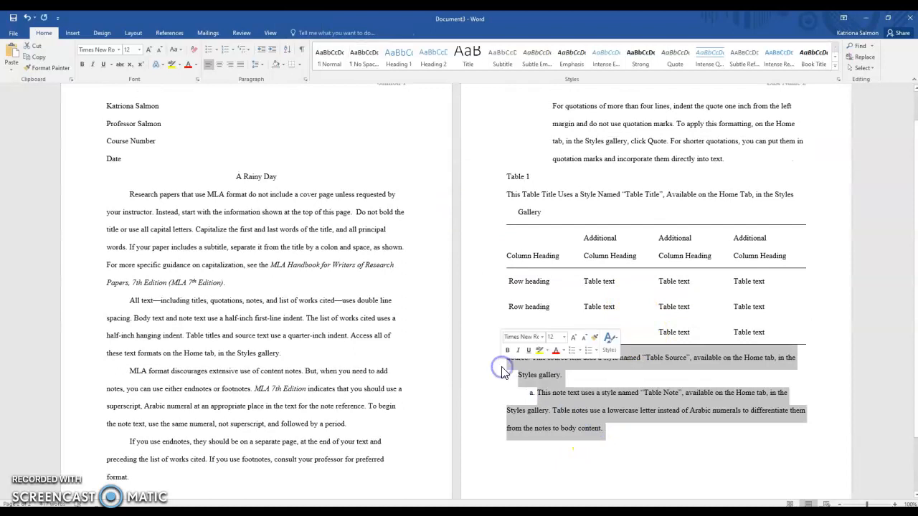
key("Delete")
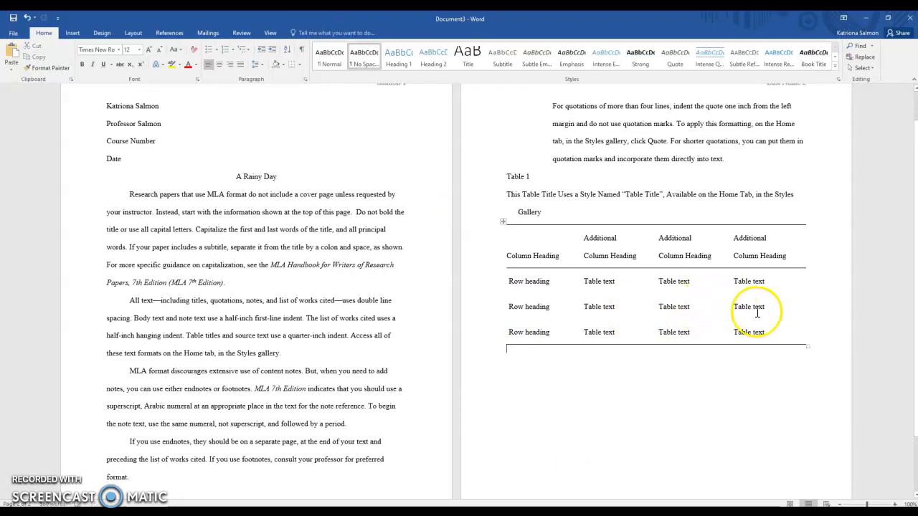
left_click_drag(778, 328, 512, 126)
key("Delete")
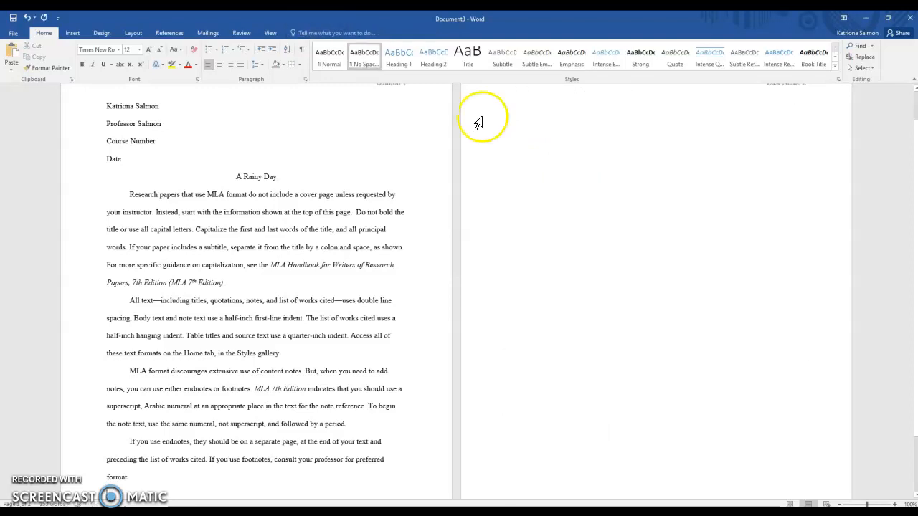
Step: Dismiss the OneDrive notice and delete the four sample body paragraphs
scroll(399, 303, "down", 1)
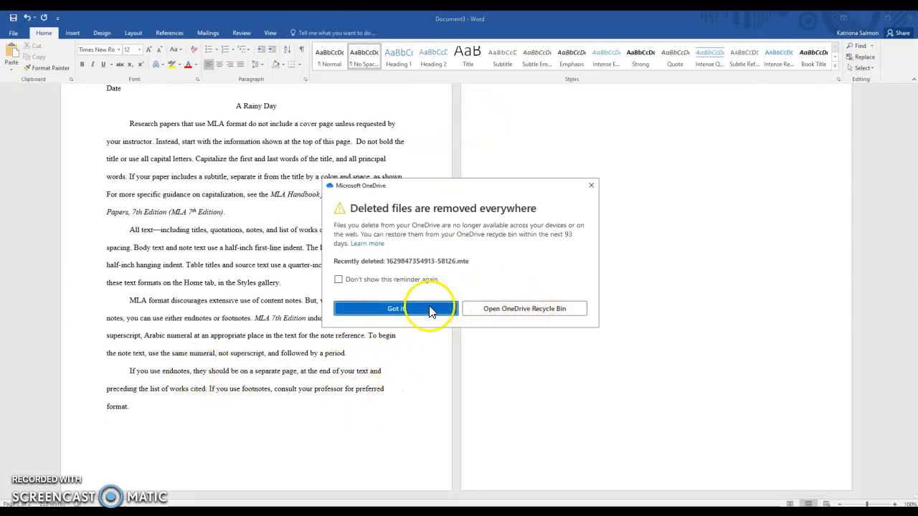
left_click(433, 309)
left_click_drag(197, 420, 72, 334)
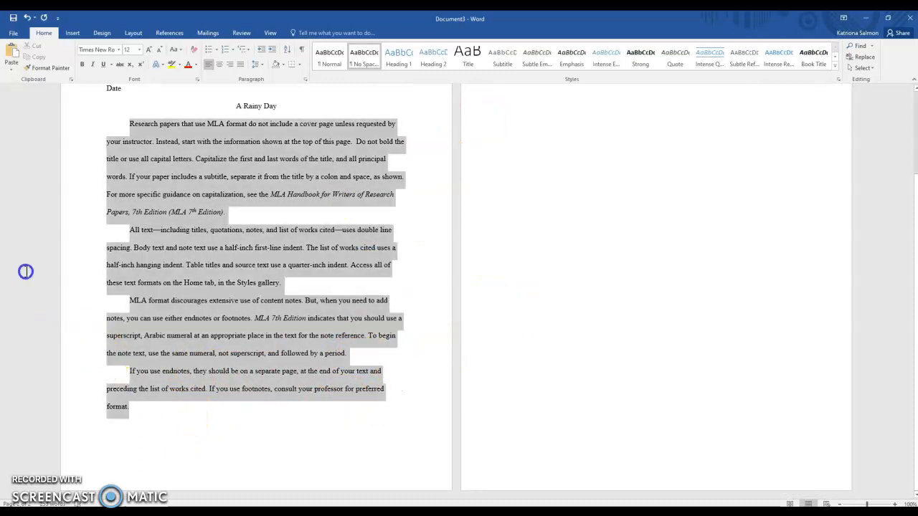
key("Delete")
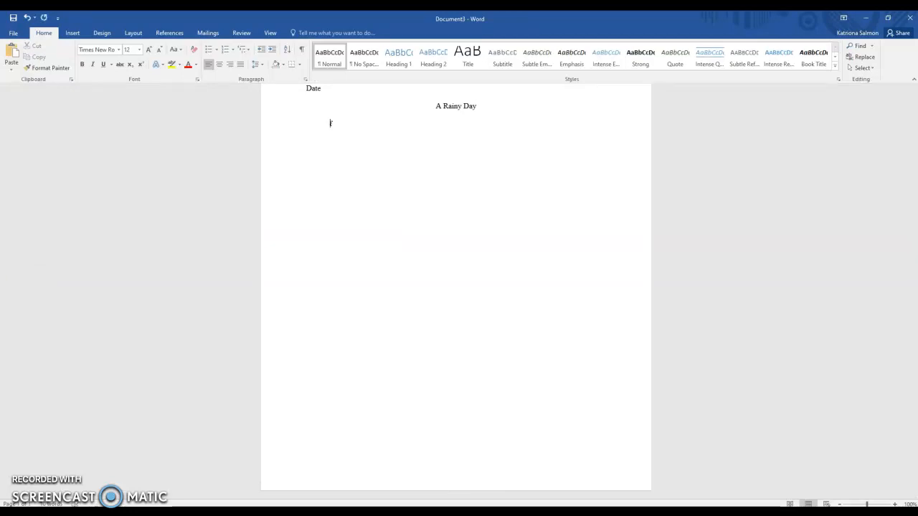
Step: Erase the stray characters typed below the title
key("BackSpace")
key("BackSpace")
key("BackSpace")
key("BackSpace")
key("BackSpace")
key("BackSpace")
key("BackSpace")
key("BackSpace")
key("BackSpace")
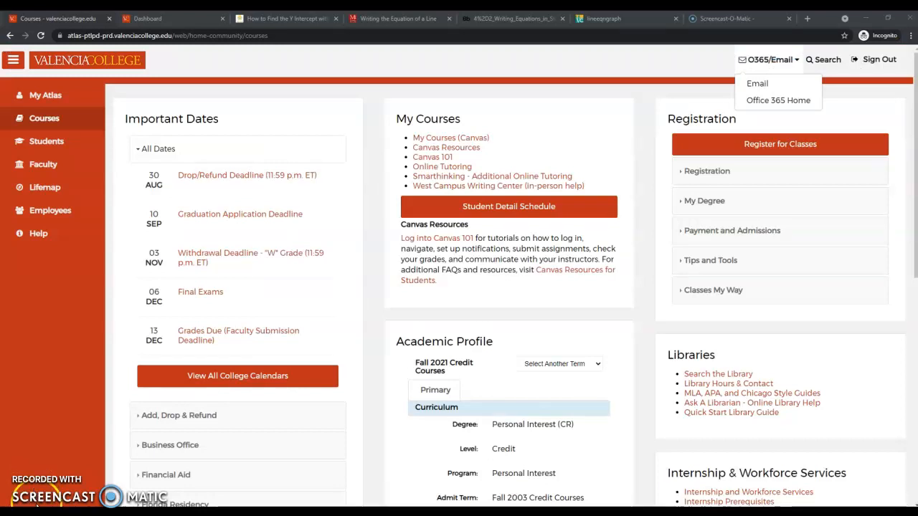
Step: Open Office 365 Home from the portal's O365/Email menu
left_click(769, 105)
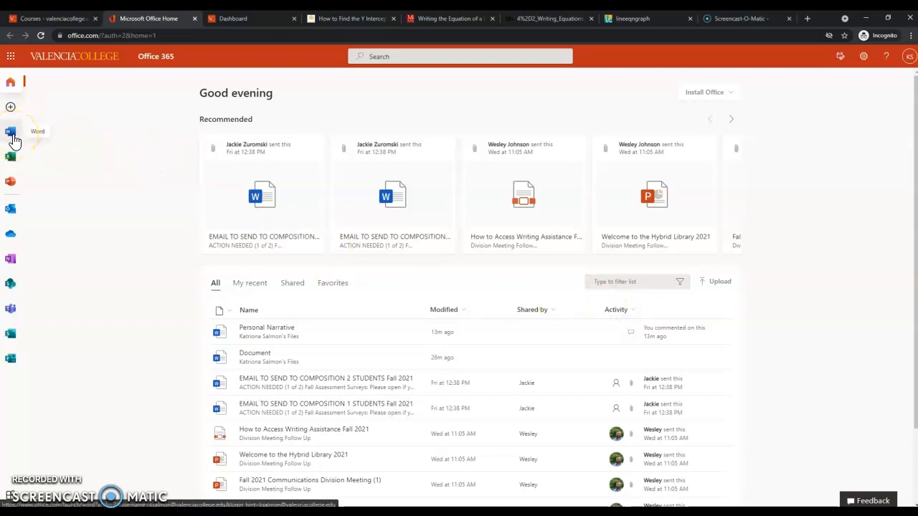
Step: Go to Word's start page from the Office 365 left app bar
left_click(14, 164)
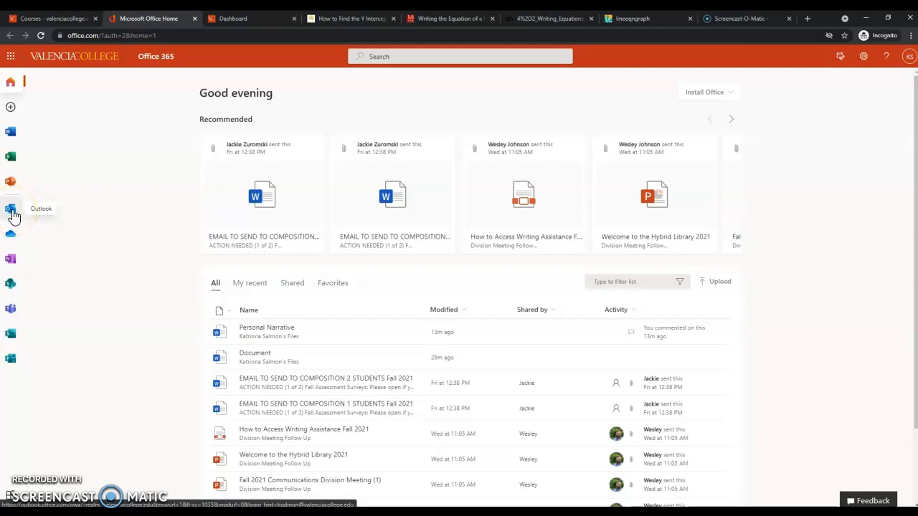
left_click(11, 238)
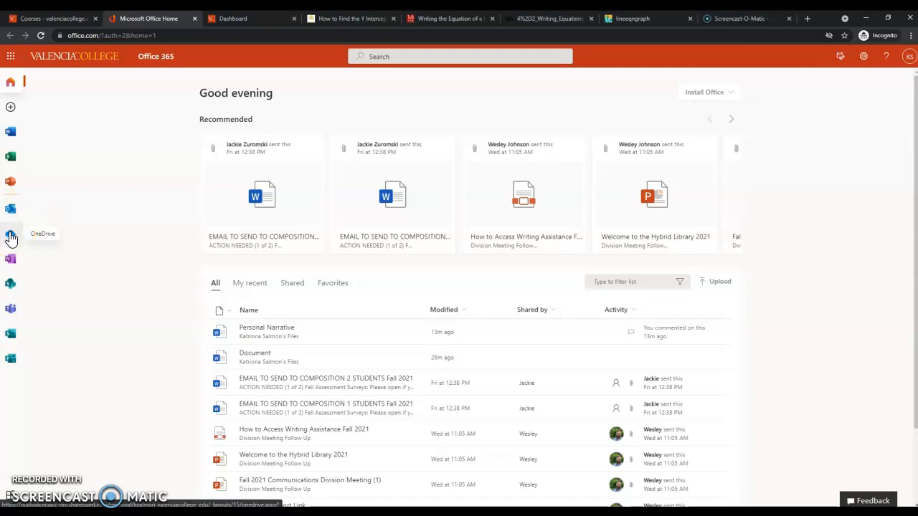
left_click(12, 135)
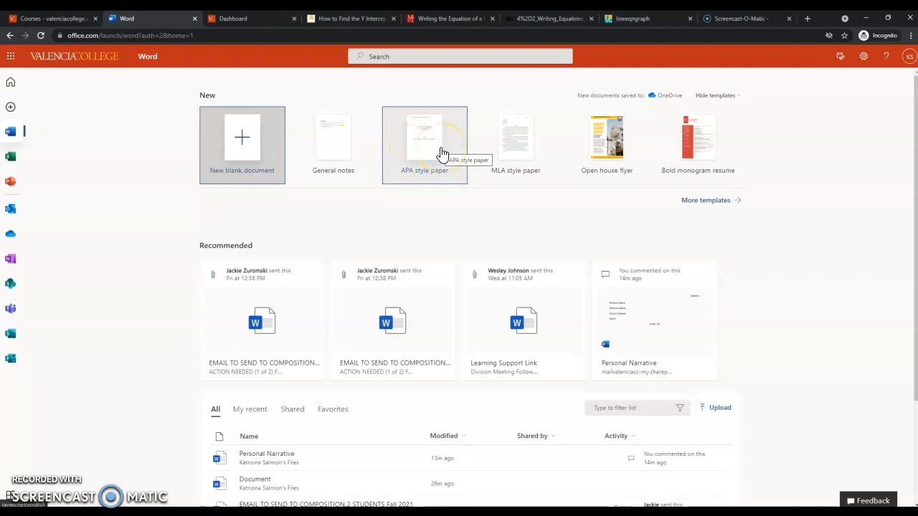
Step: Create a new MLA style paper and fill in the student's and professor's names
left_click(518, 160)
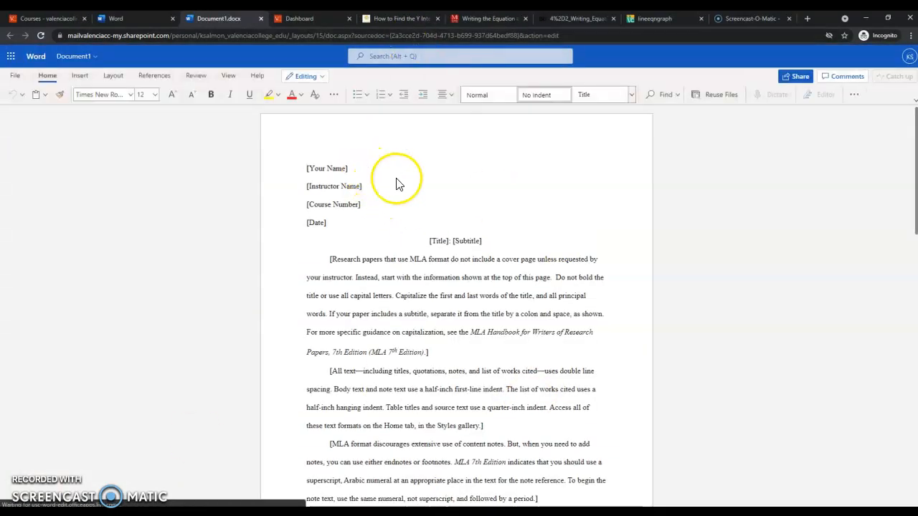
left_click(350, 172)
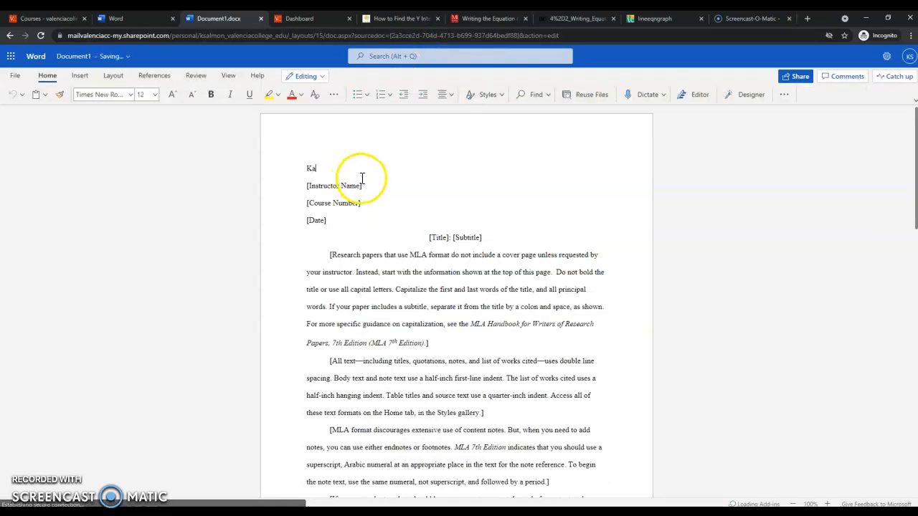
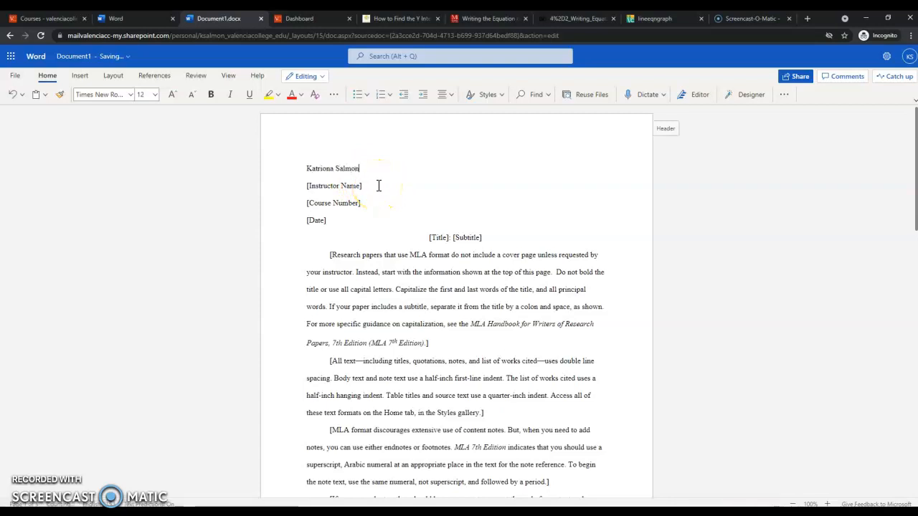
left_click(318, 188)
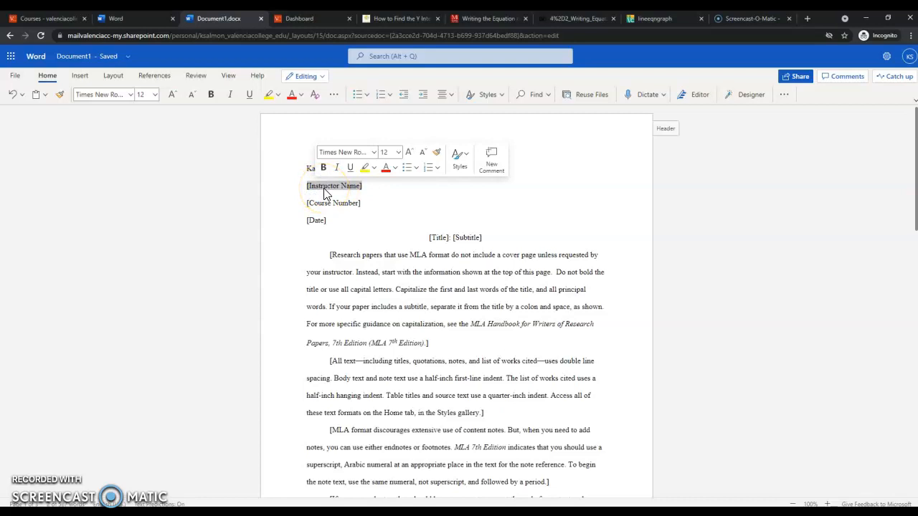
type("Professor")
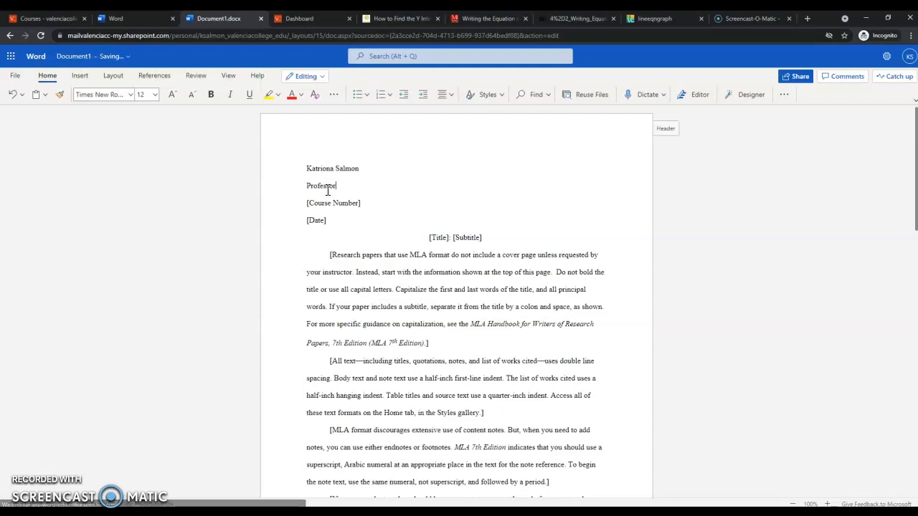
type(" Salmon")
Step: Type the title 'A Rainy Day' over the [Title]: [Subtitle] placeholder
left_click(480, 238)
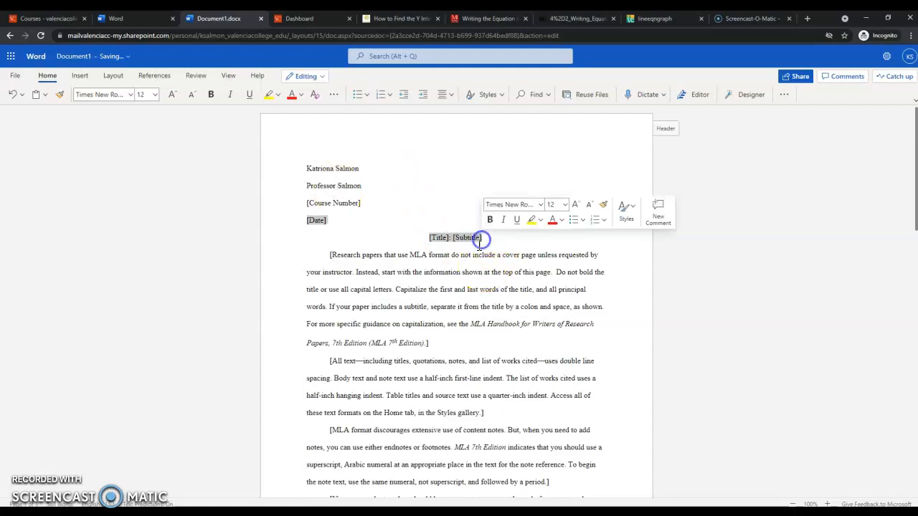
left_click(431, 240)
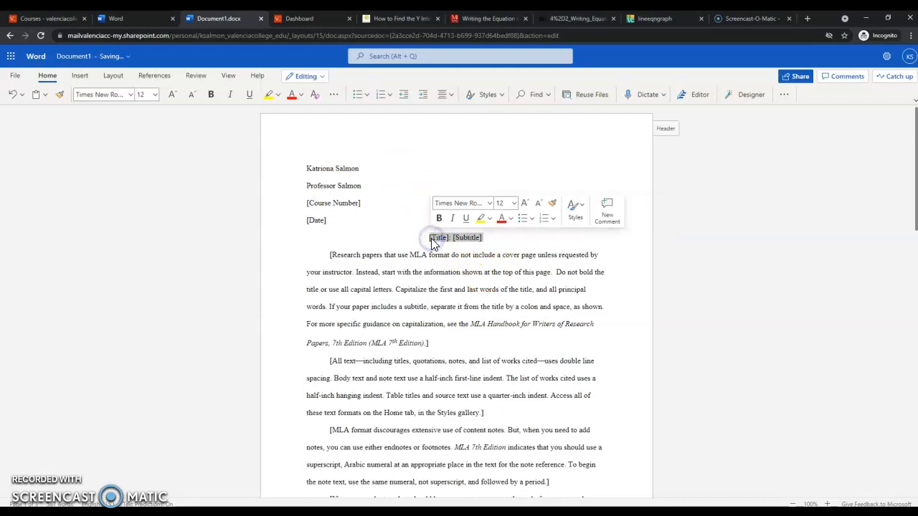
type("A Rainy Day")
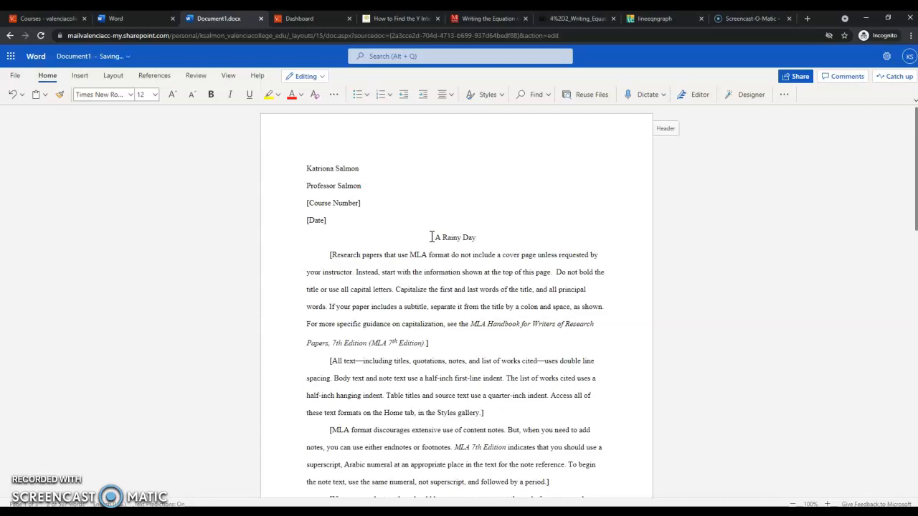
Step: Scroll down to the sample chart and delete it
scroll(431, 238, "down", 3)
scroll(358, 215, "up", 1)
scroll(345, 189, "down", 8)
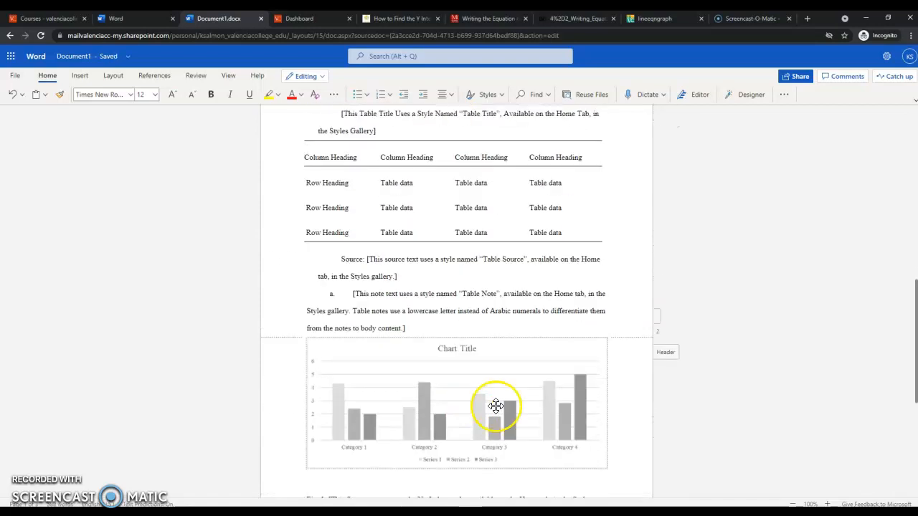
scroll(495, 405, "down", 3)
left_click(518, 184)
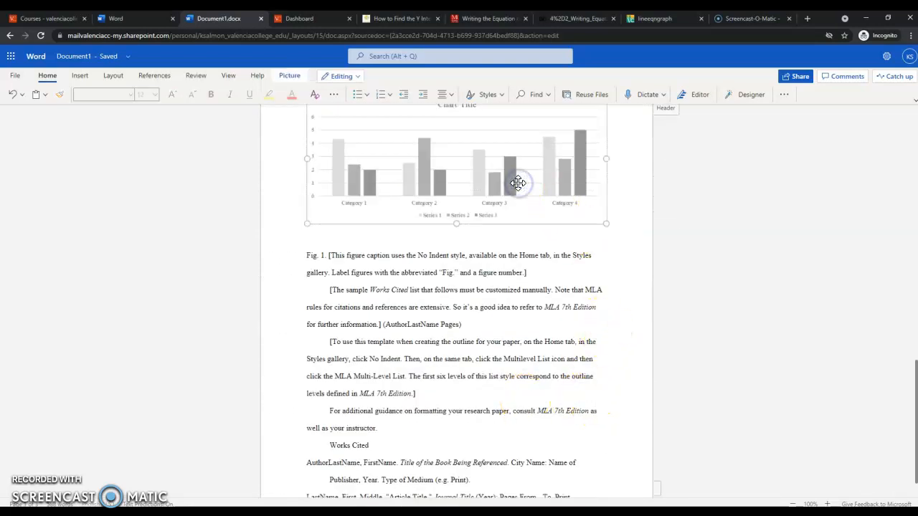
key("Delete")
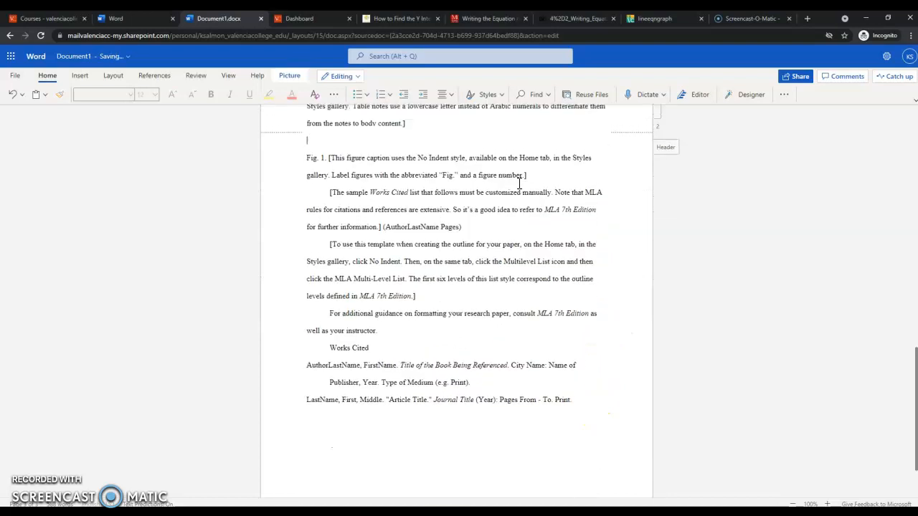
Step: Delete the closing paragraphs from the outline instructions through the Works Cited entries
left_click_drag(573, 395, 277, 287)
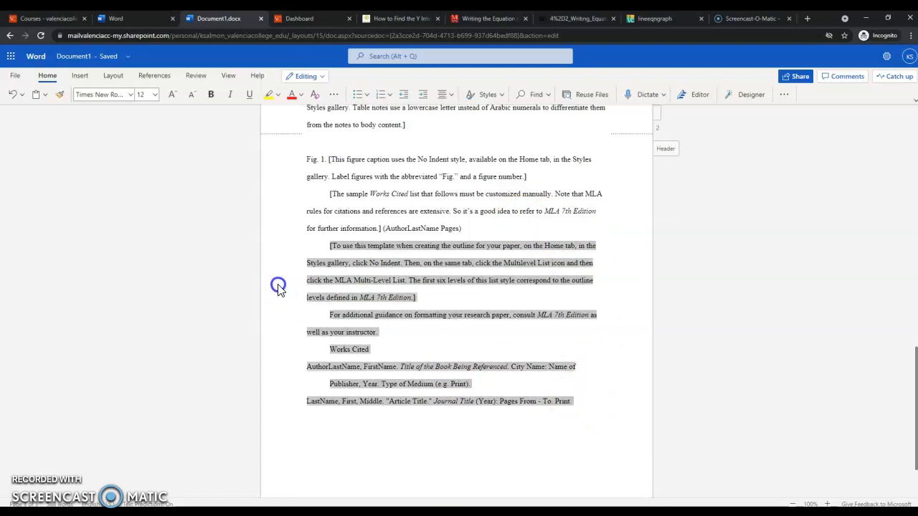
right_click(407, 333)
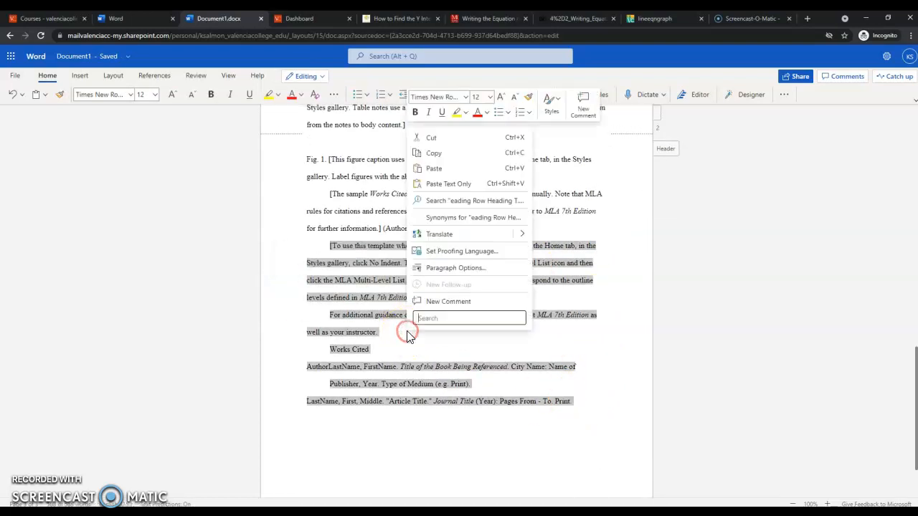
left_click(431, 138)
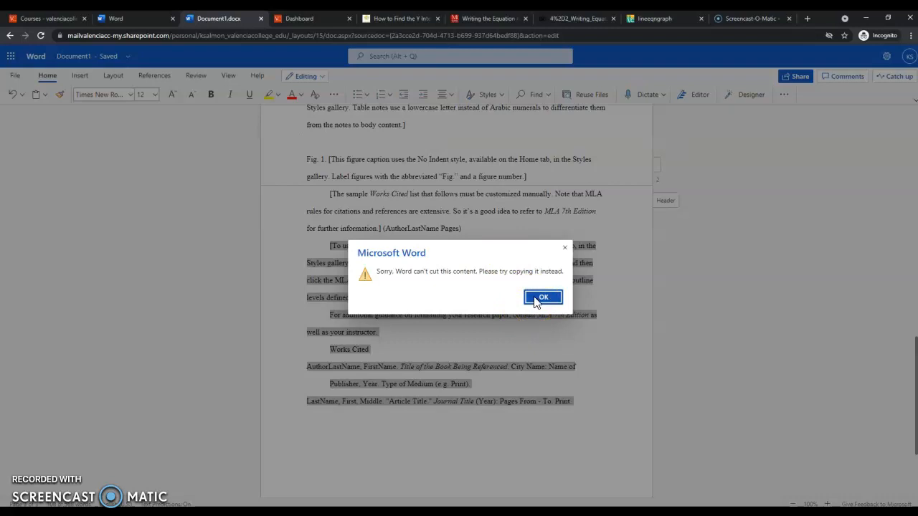
left_click(561, 254)
left_click(545, 297)
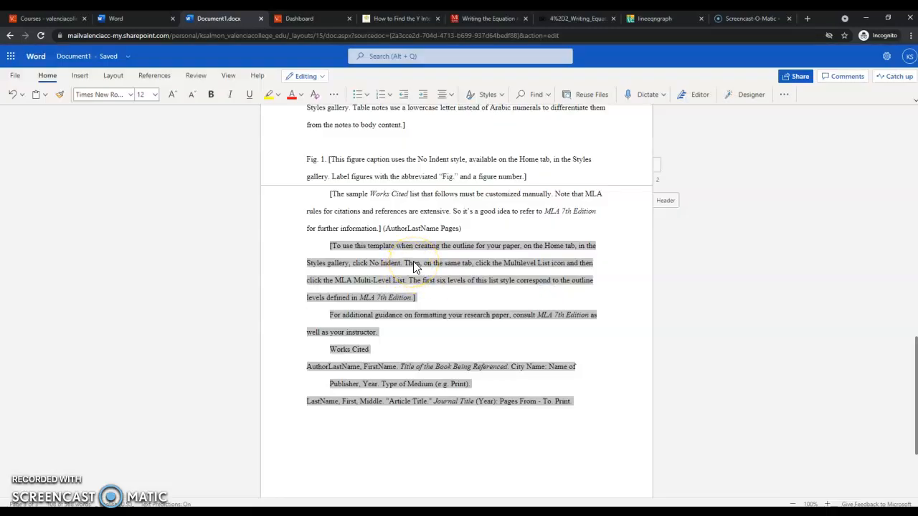
key("Delete")
left_click_drag(452, 256, 351, 136)
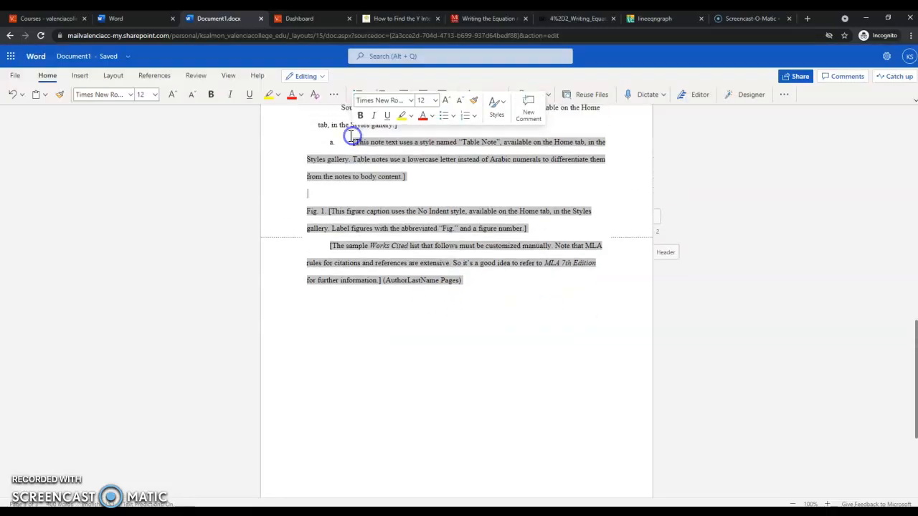
Step: Delete the remaining sample notes and cut the table title placeholder paragraph
key("Delete")
scroll(430, 323, "up", 7)
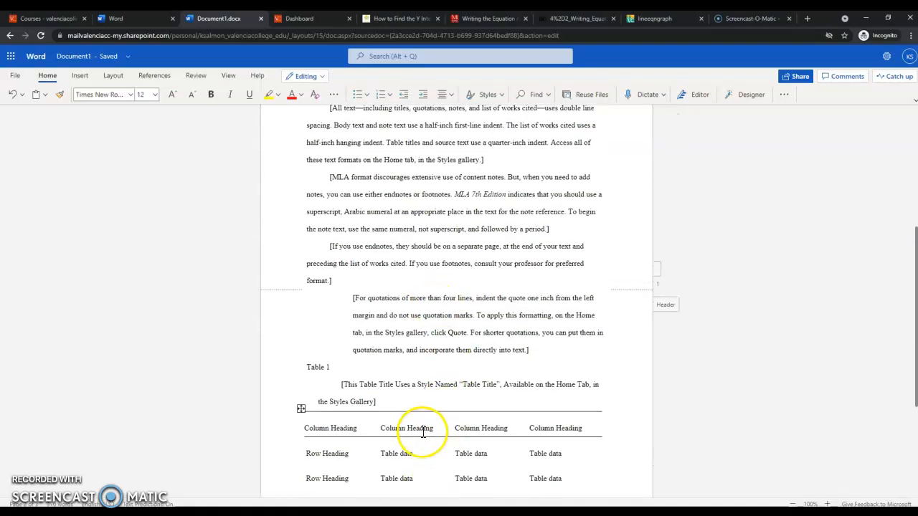
scroll(423, 433, "down", 2)
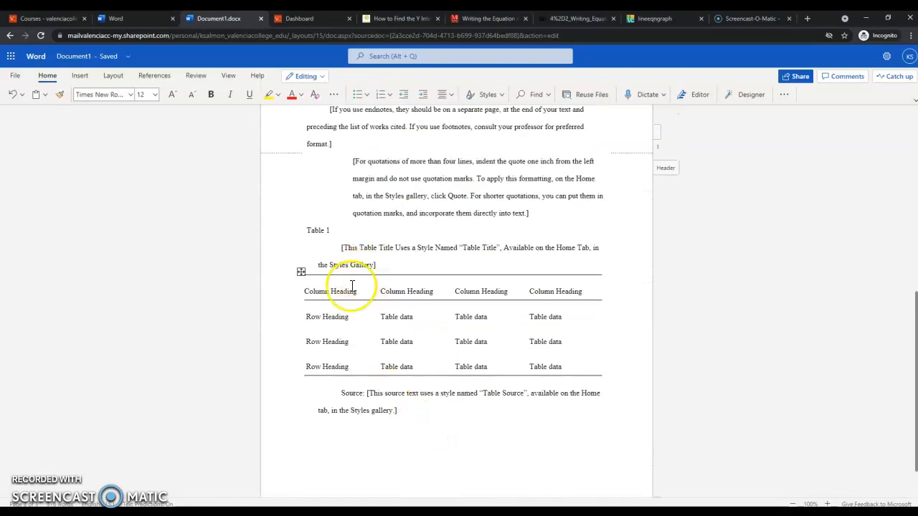
left_click(300, 273)
right_click(301, 274)
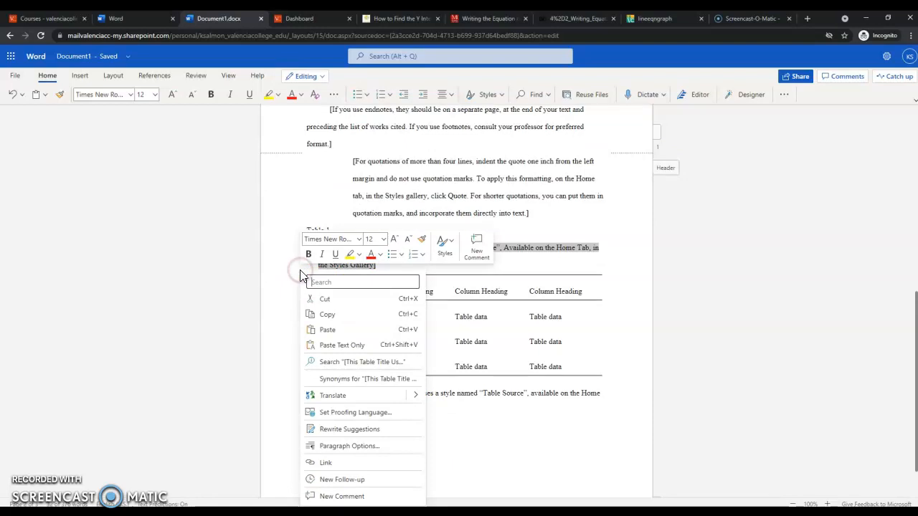
left_click(326, 300)
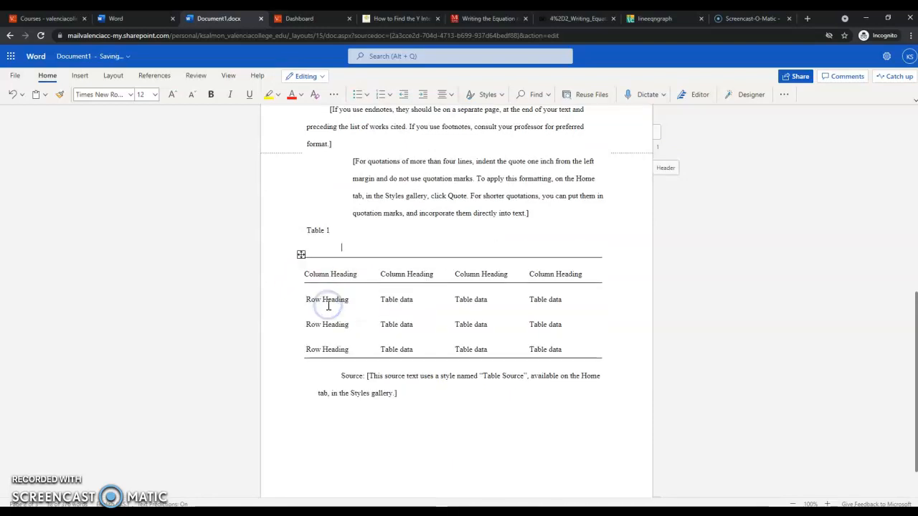
Step: Delete the Table 1 table and its source line, keeping only the Table 1 label
left_click(301, 257)
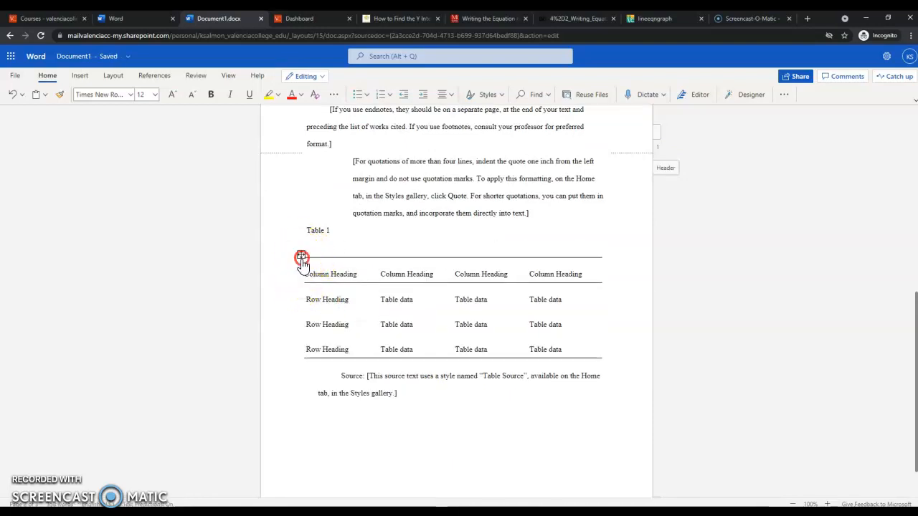
left_click(291, 286)
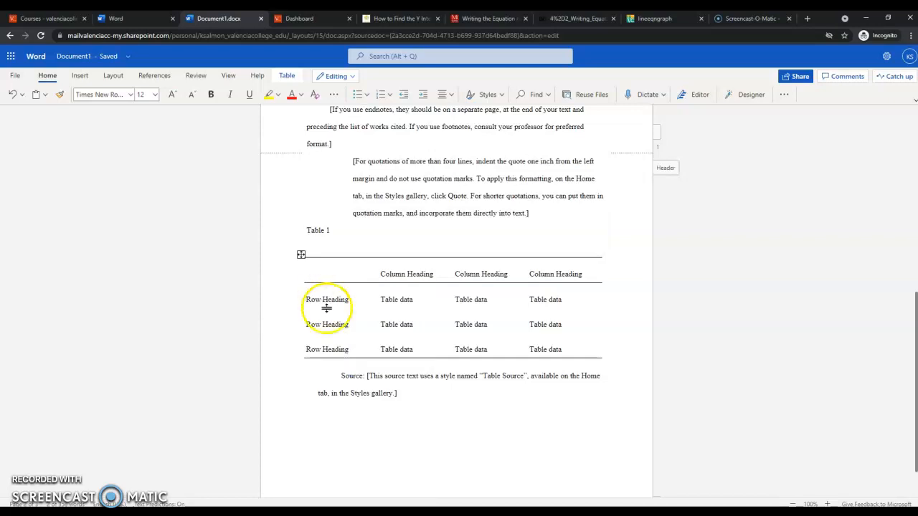
left_click_drag(588, 396, 409, 338)
left_click(470, 385)
left_click_drag(457, 391, 335, 248)
key("Delete")
scroll(379, 248, "up", 5)
scroll(413, 256, "up", 5)
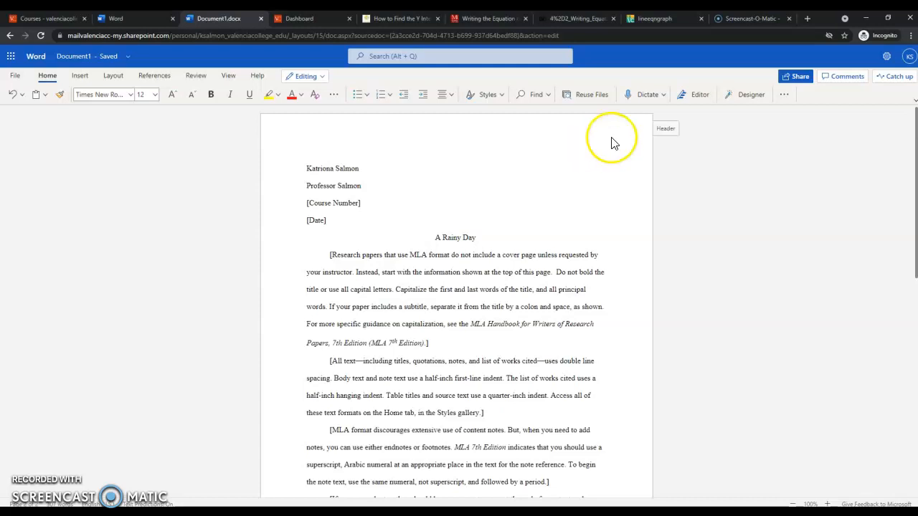
Step: Use Insert > Header & Footer to open the header with its [Last Name] placeholder
left_click(659, 129)
left_click(659, 132)
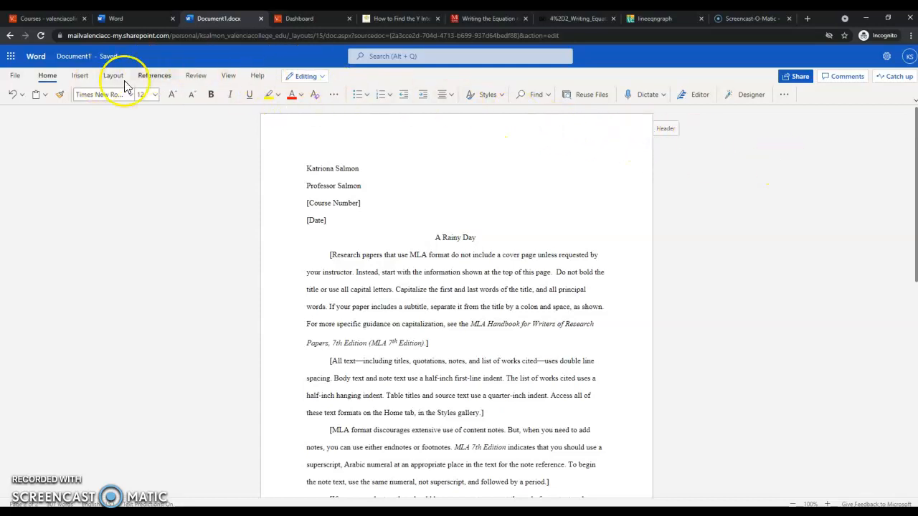
left_click(83, 77)
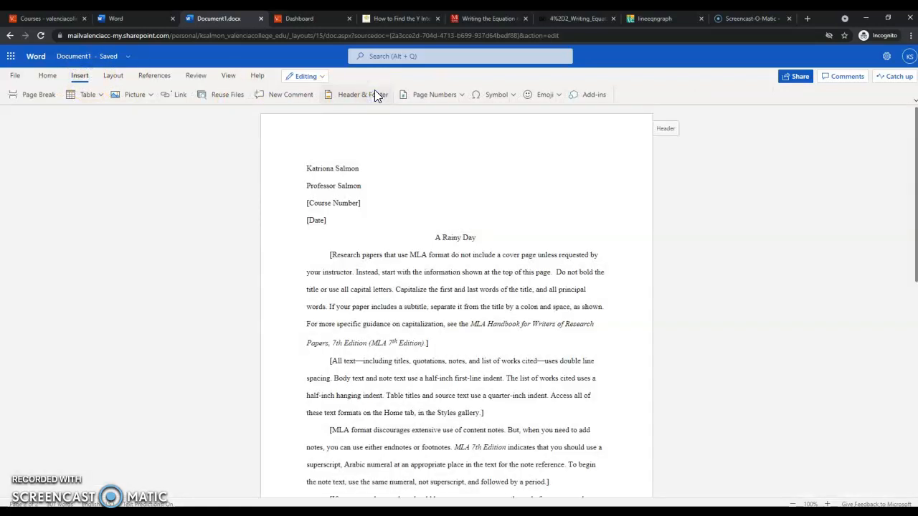
left_click(372, 93)
left_click(366, 94)
left_click(352, 94)
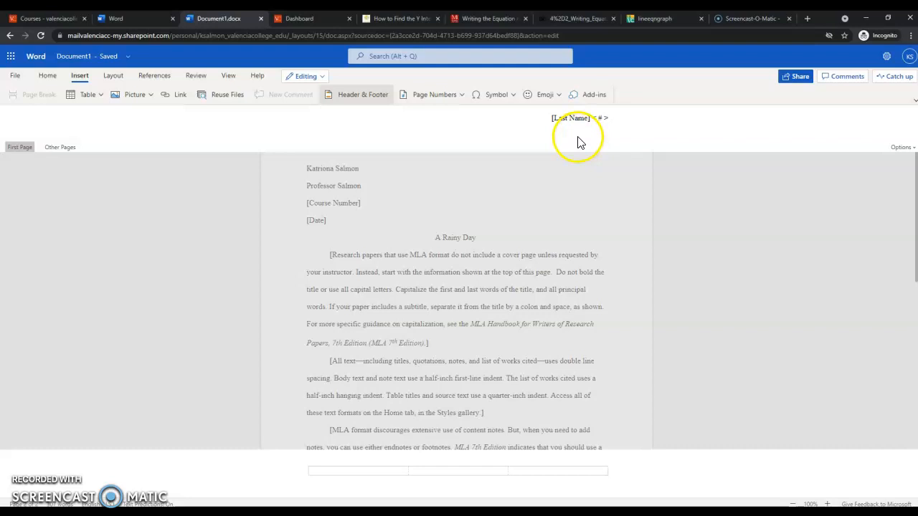
Step: Replace the header's [Last Name] placeholder with the author's surname, then return to the body
left_click(566, 120)
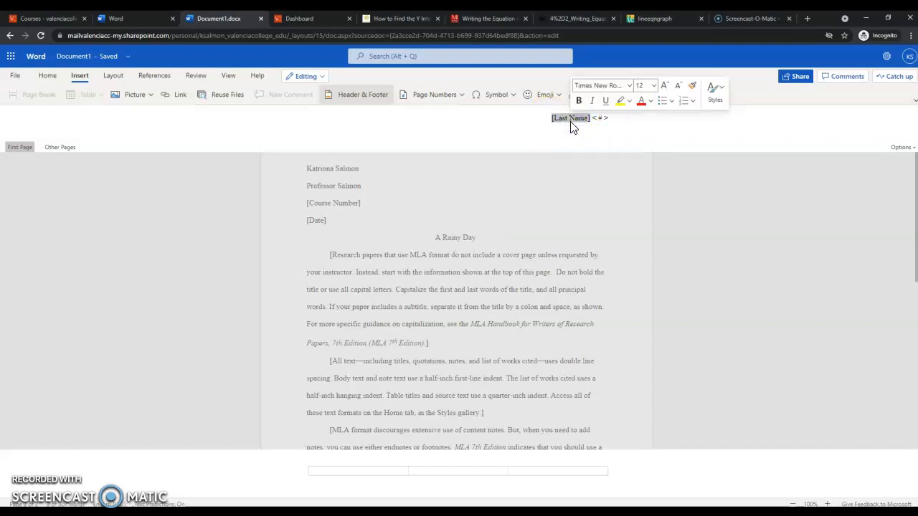
type("Salmon")
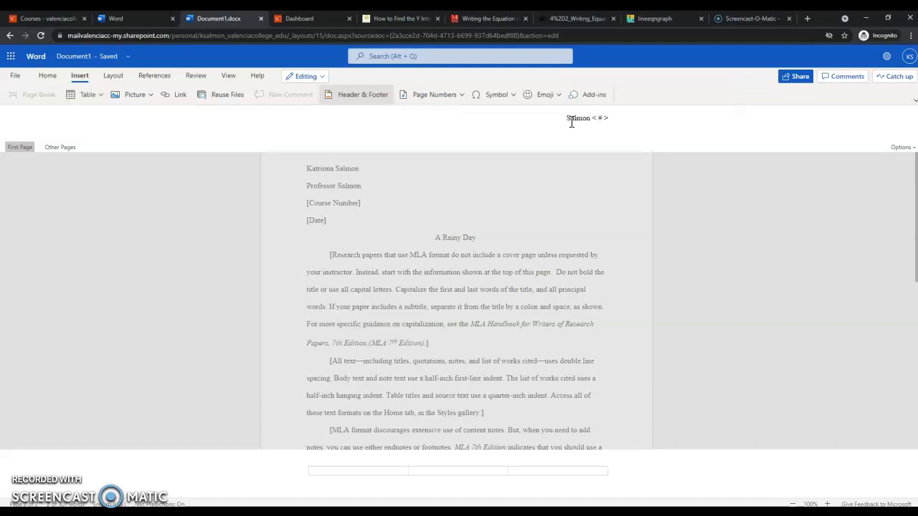
left_click(595, 118)
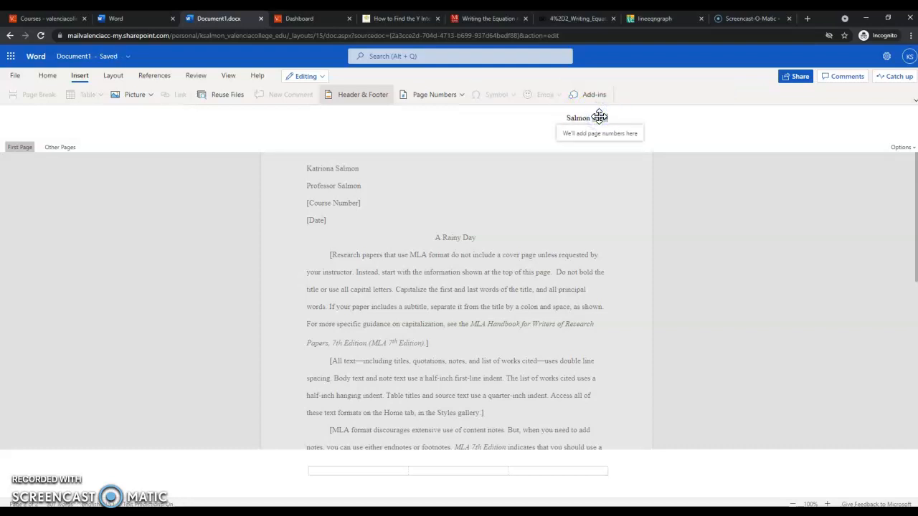
left_click(674, 185)
left_click(636, 195)
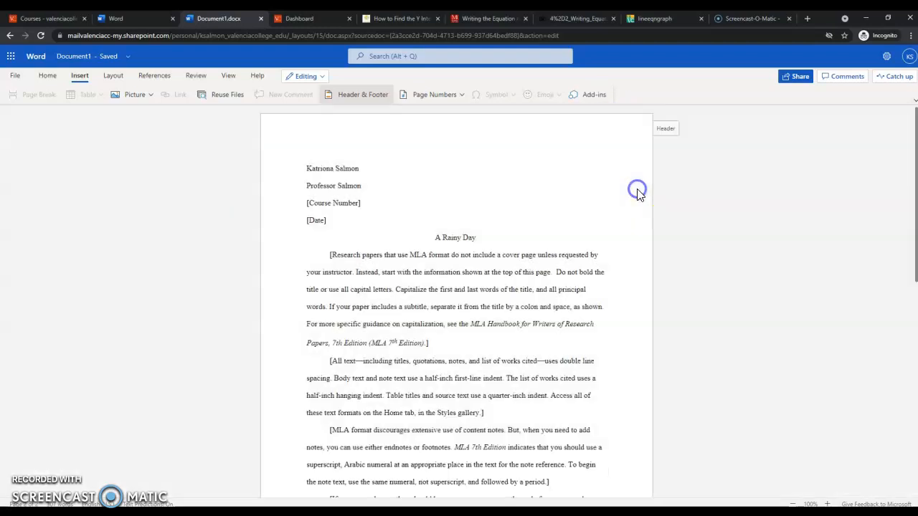
scroll(602, 286, "down", 3)
scroll(569, 380, "down", 4)
scroll(564, 403, "up", 7)
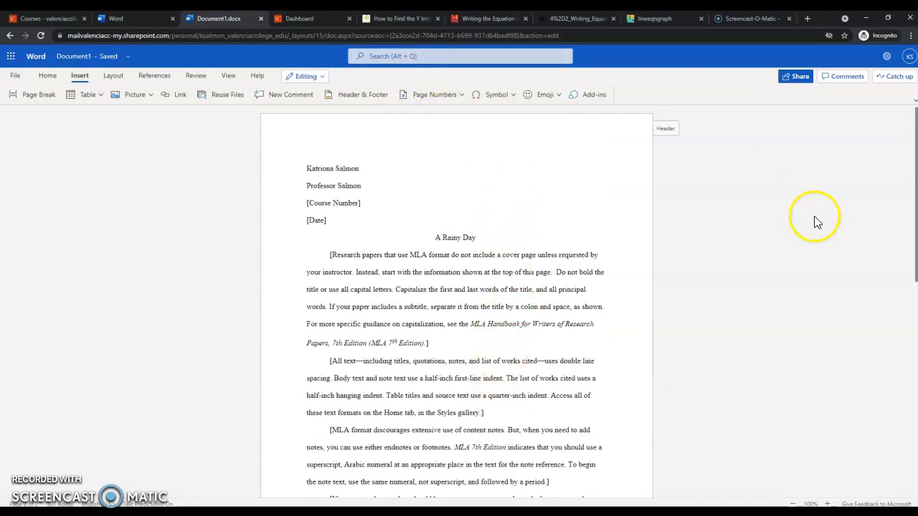
left_click(323, 78)
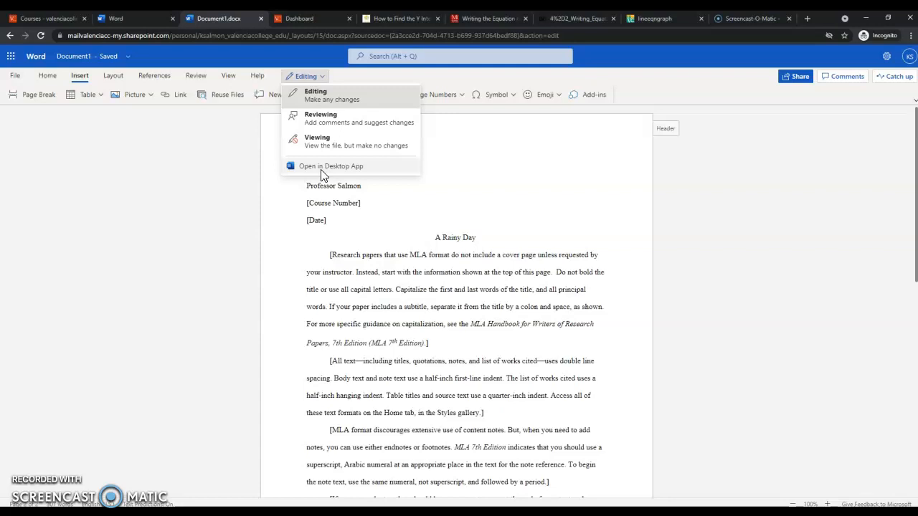
left_click(313, 136)
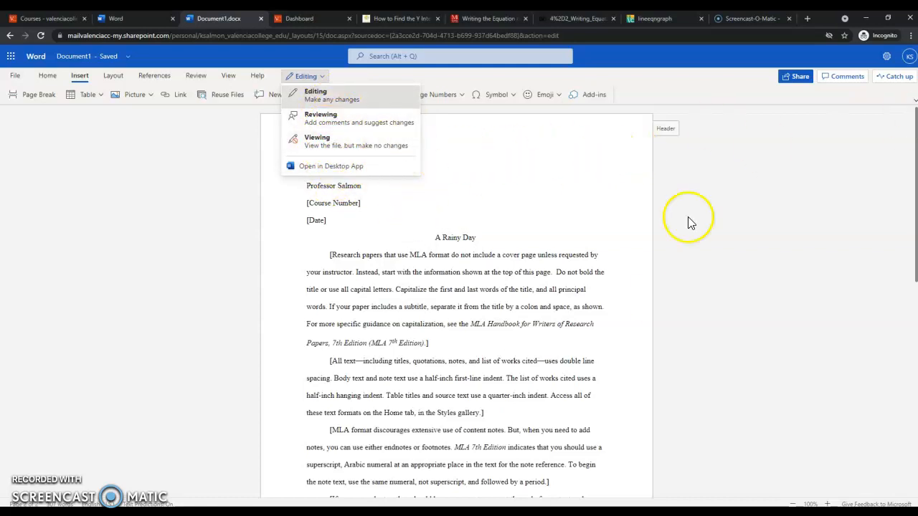
left_click(660, 278)
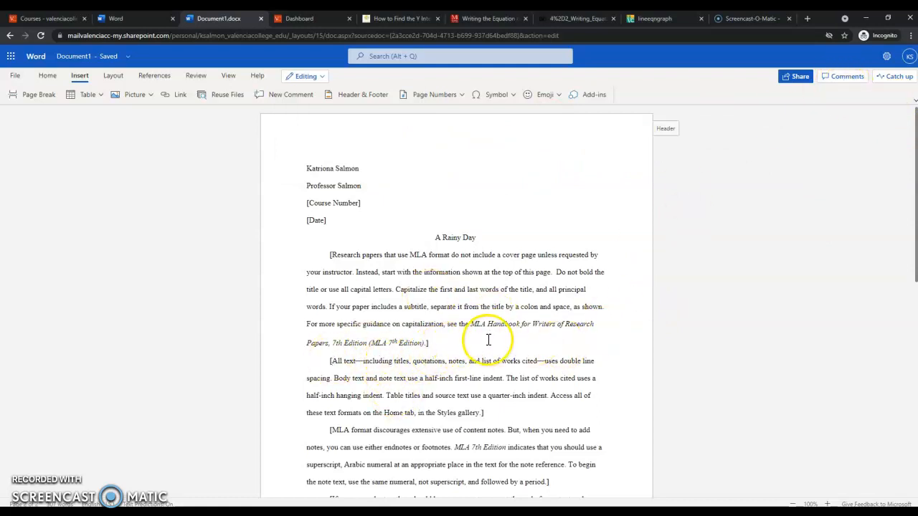
Step: Select the bracketed paragraphs under A Rainy Day and post the comment 'Please reread.'
left_click_drag(447, 324, 436, 276)
left_click(435, 227)
left_click(461, 258)
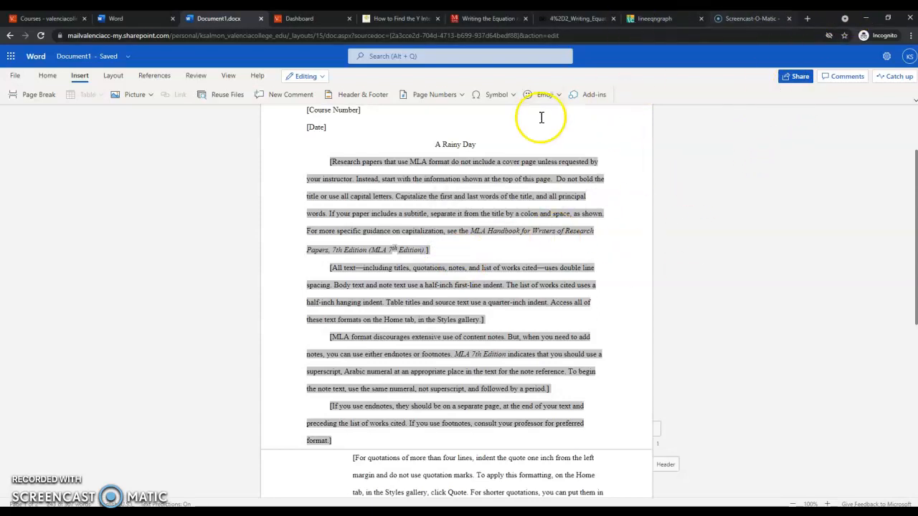
left_click(830, 79)
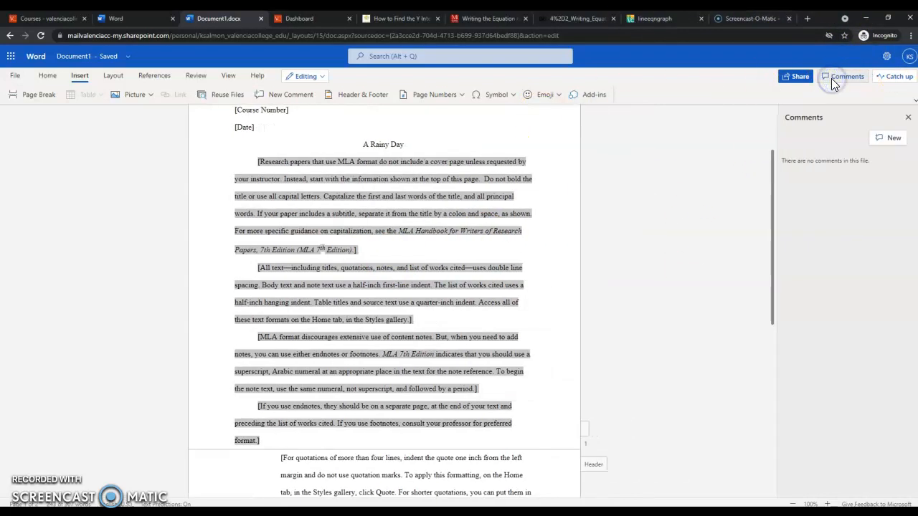
left_click(892, 138)
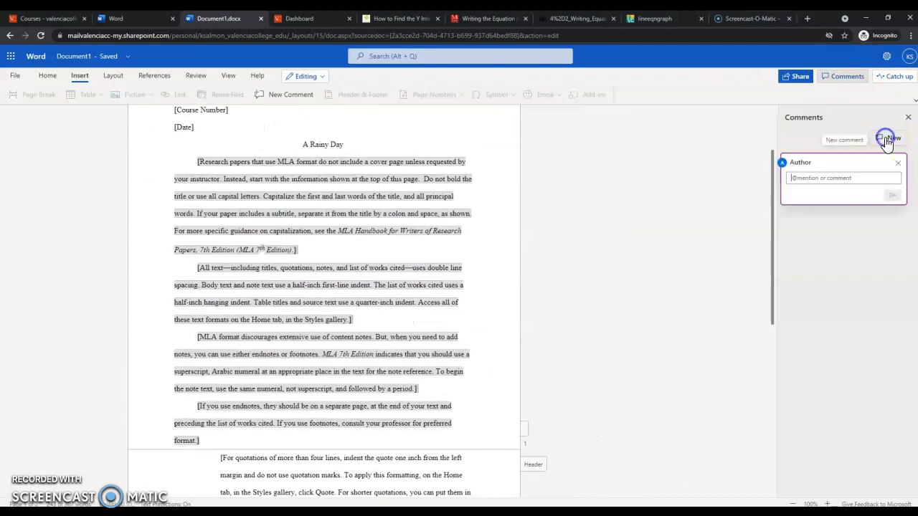
left_click(847, 178)
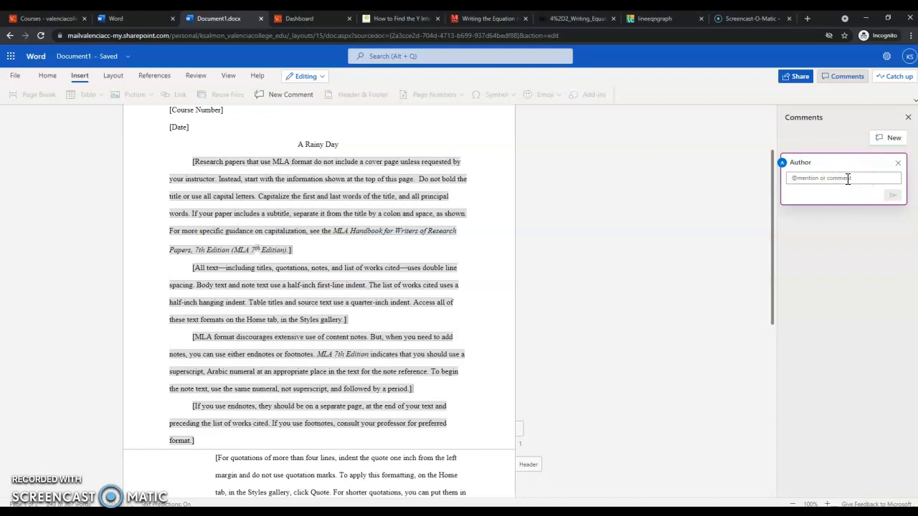
type("F")
type("lease reread.")
key("Return")
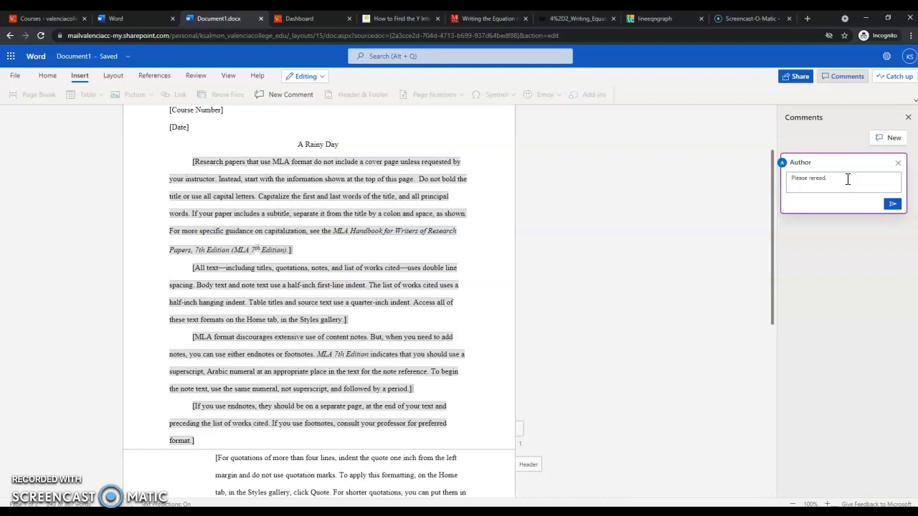
left_click(892, 204)
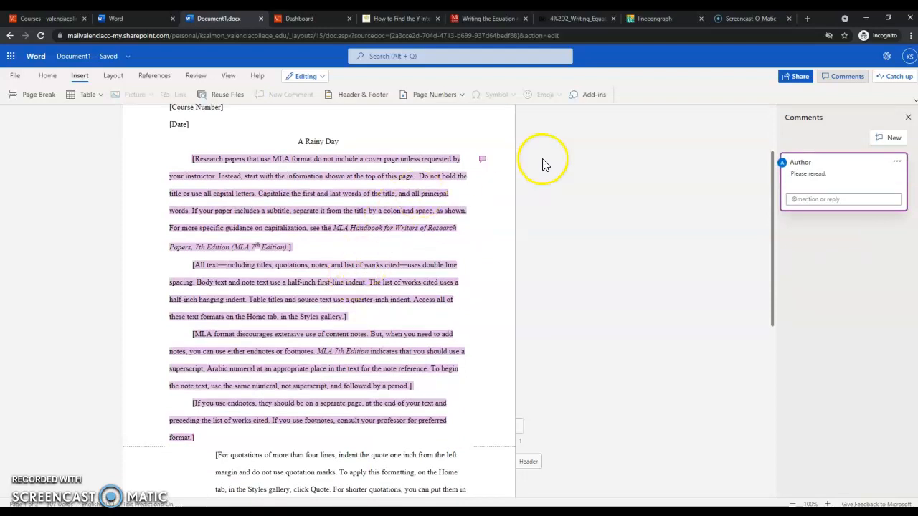
left_click(481, 162)
right_click(480, 162)
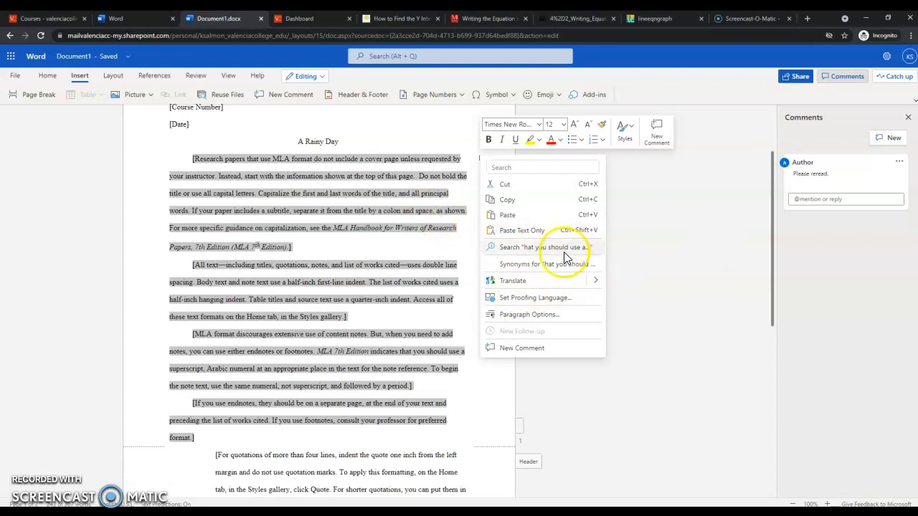
left_click(711, 378)
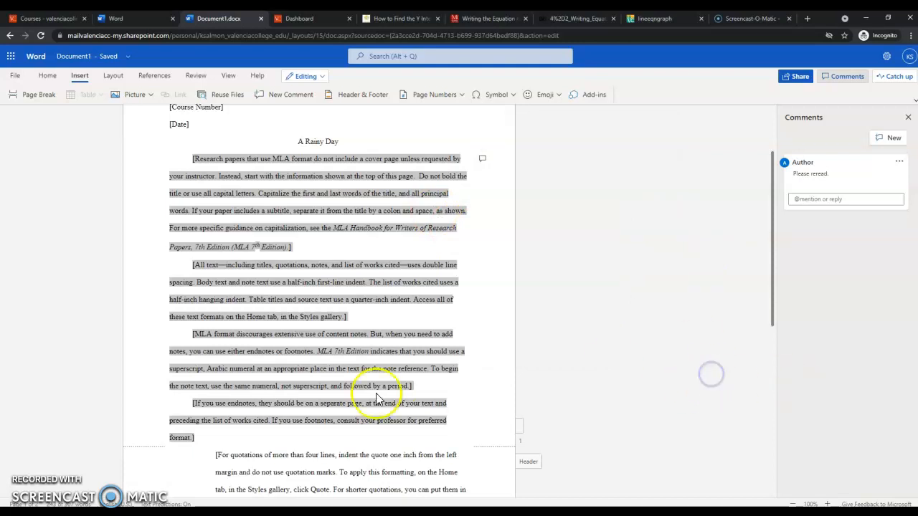